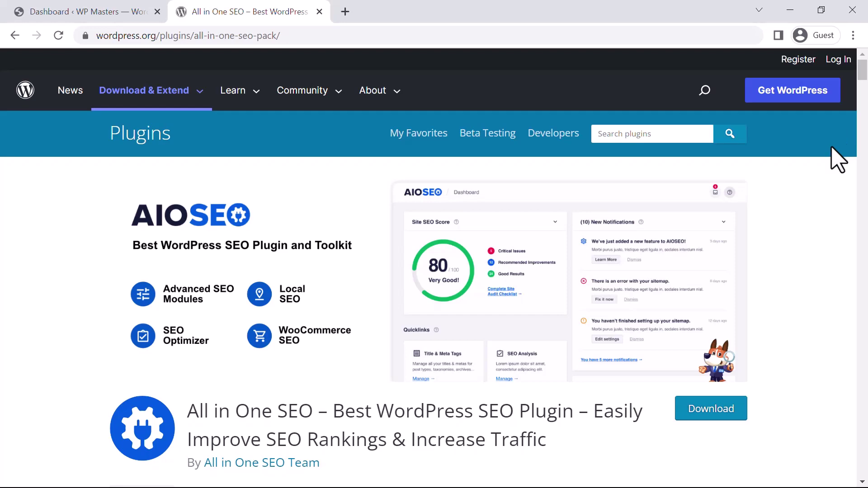
- Scroll down the All in One SEO plugin page to see version 4.2.5.1 and its compatibility details
scroll(820, 161, down, 5)
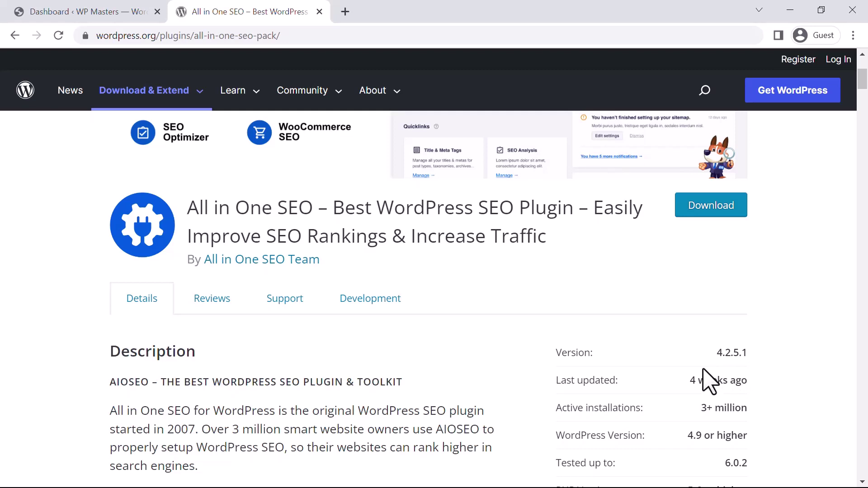
- Scroll through the plugin details, then back up to the All in One SEO banner
scroll(709, 382, down, 1)
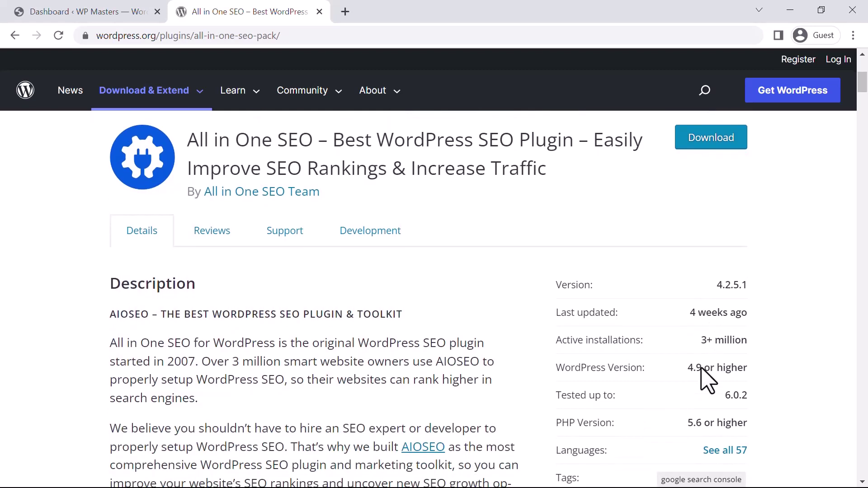
scroll(593, 302, up, 1)
scroll(600, 312, up, 5)
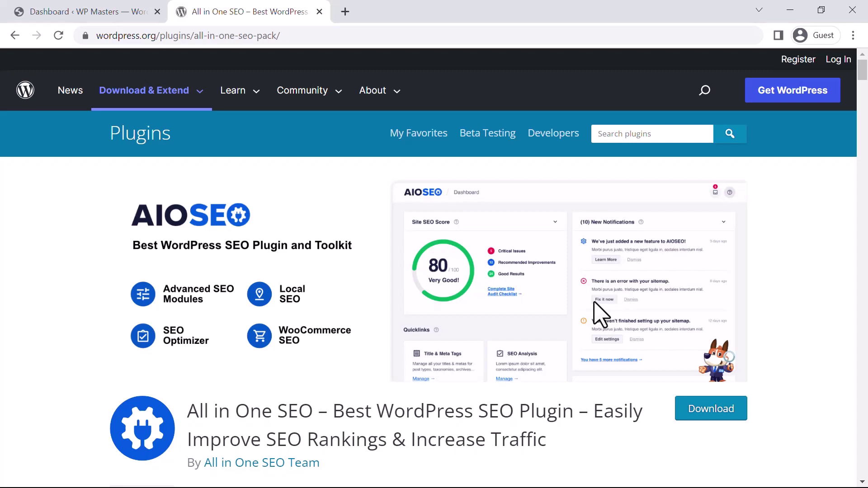
- From the site's WordPress dashboard, go to Plugins > Add New and search for 'all in one seo'
click(106, 14)
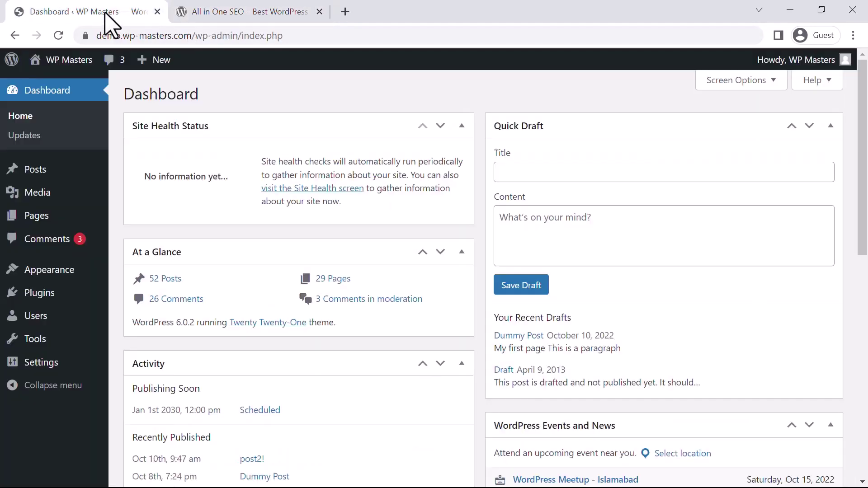
mouse_move(100, 204)
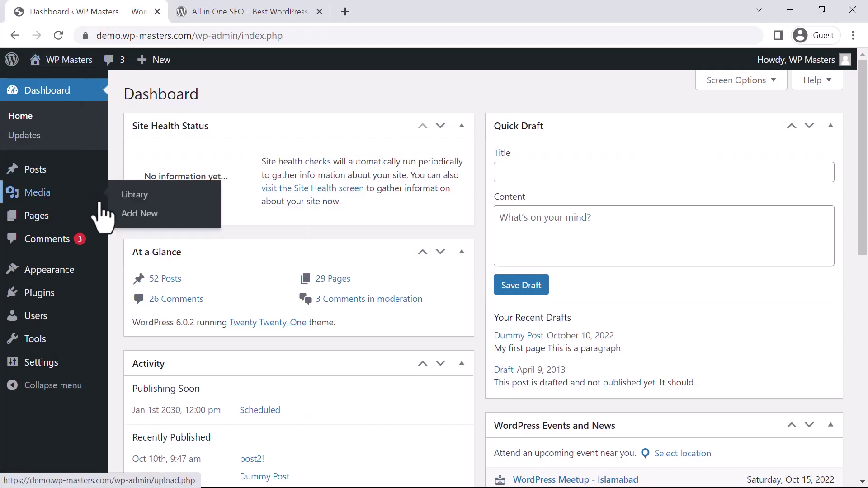
mouse_move(42, 305)
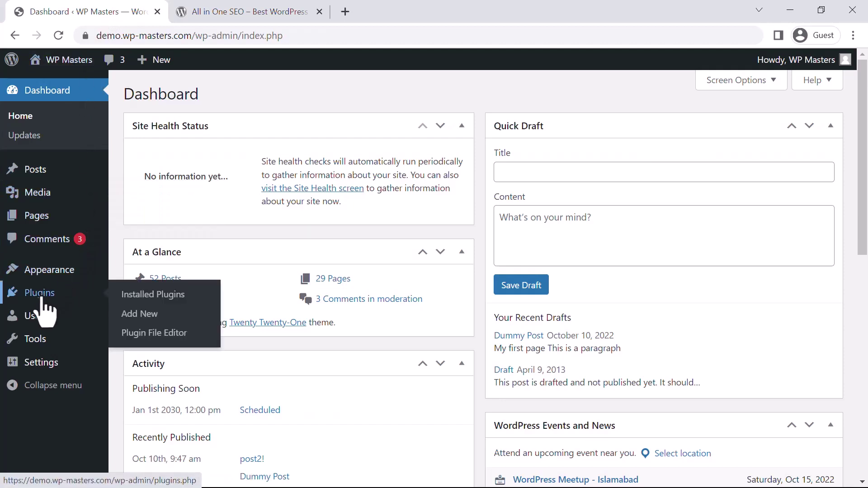
click(148, 322)
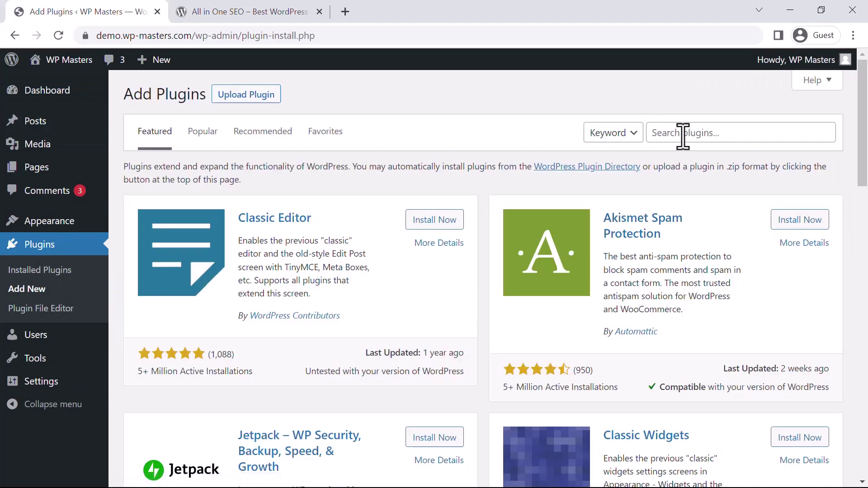
click(683, 137)
text(all in one seo)
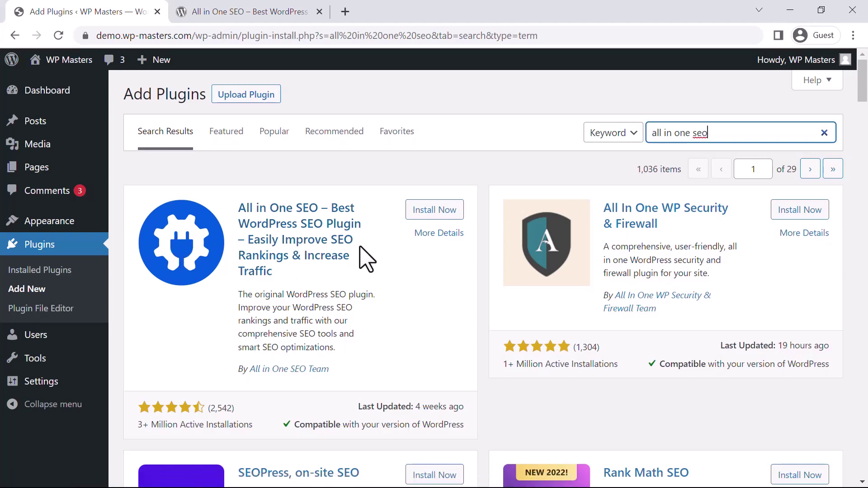
- Install the All in One SEO plugin and activate it
click(434, 211)
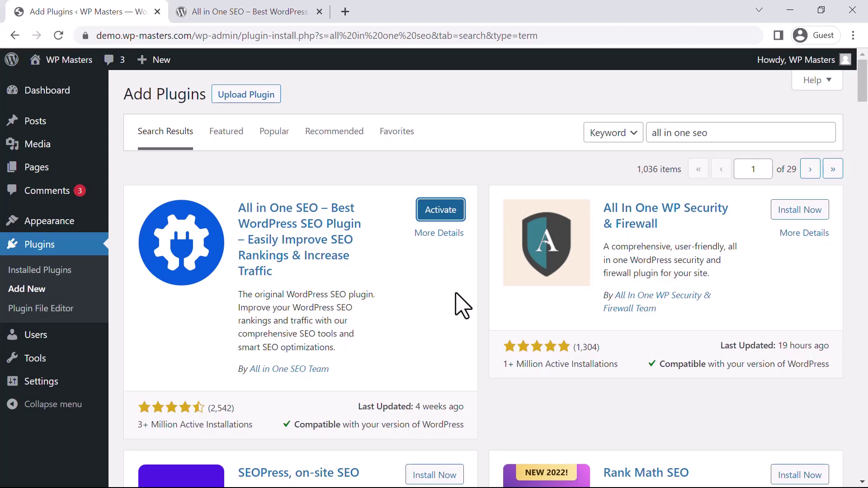
click(439, 217)
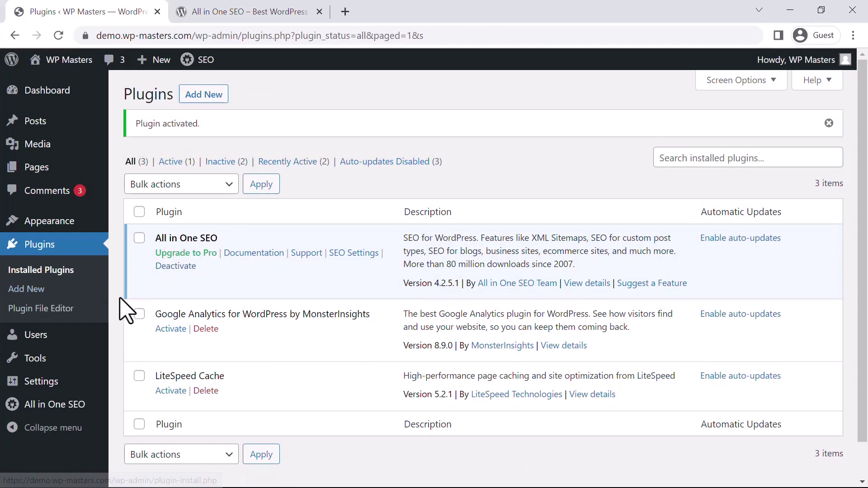
- Open the All in One SEO dashboard from the admin sidebar
mouse_move(63, 406)
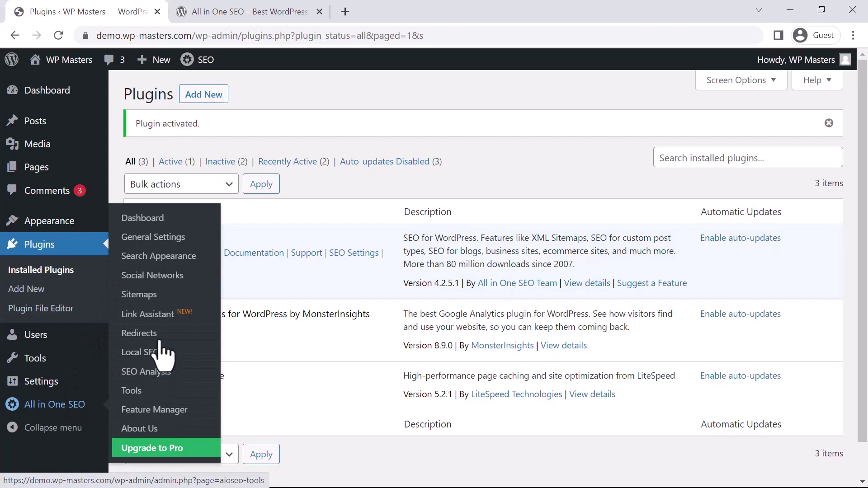
click(135, 221)
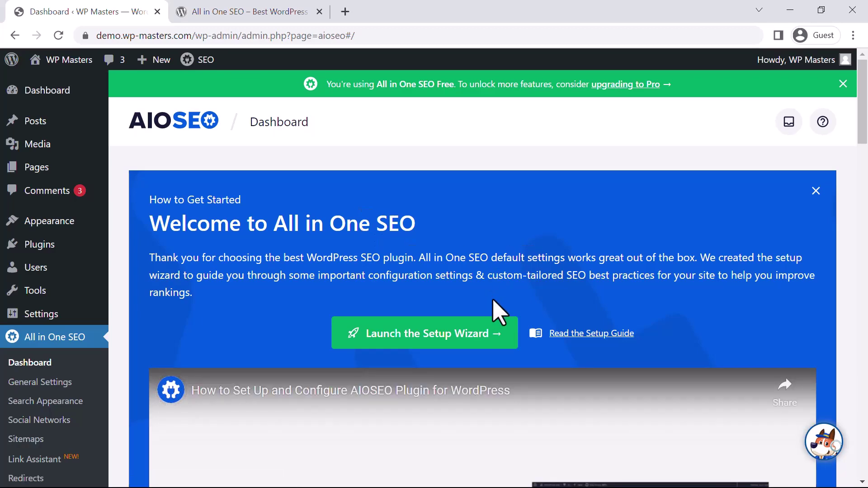
scroll(479, 316, down, 14)
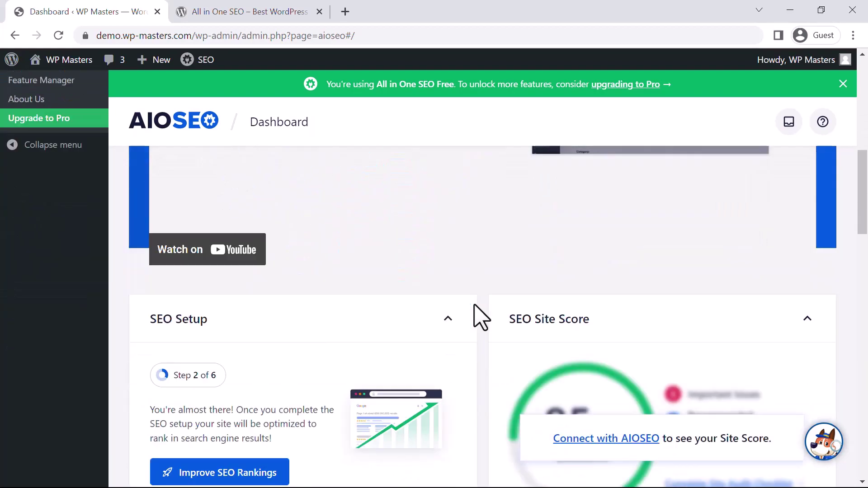
scroll(475, 312, up, 14)
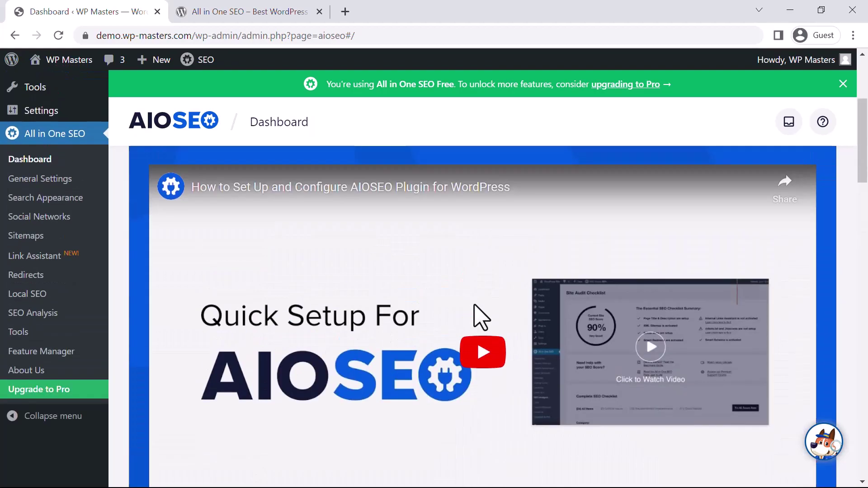
- Review the welcome panel, setup progress and post SEO overview, then go to General Settings
scroll(479, 317, down, 10)
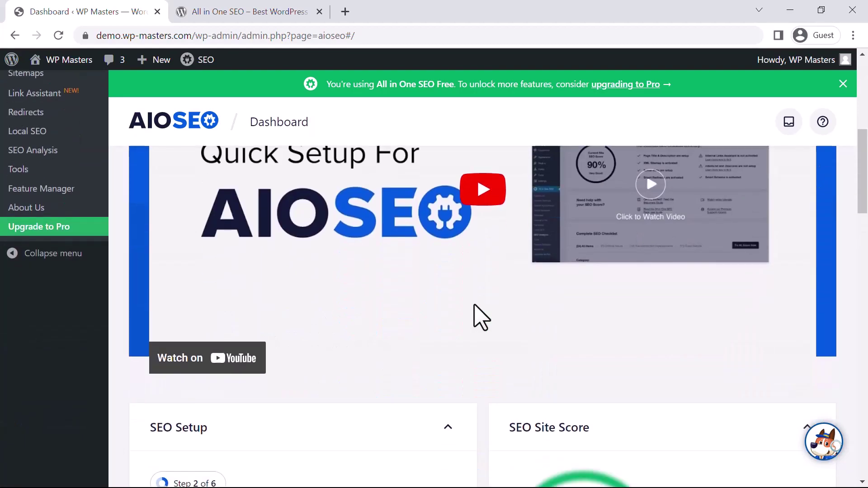
scroll(479, 316, up, 2)
scroll(475, 318, down, 5)
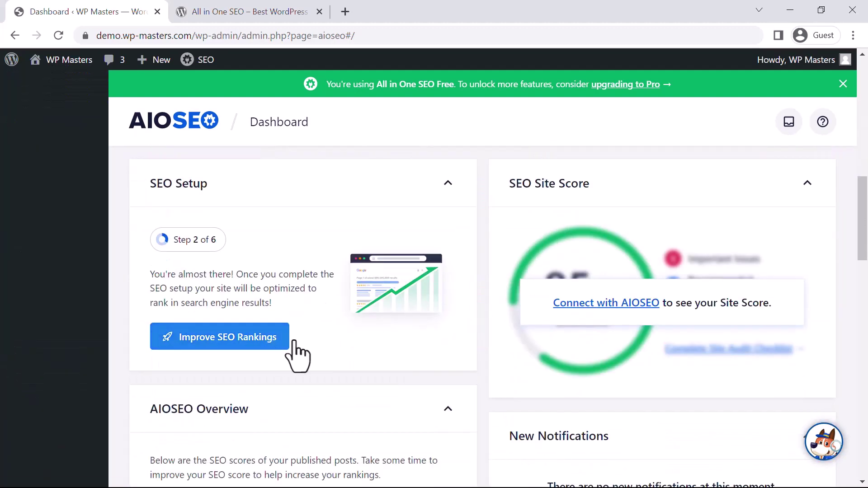
scroll(594, 350, down, 7)
scroll(595, 351, down, 5)
scroll(544, 351, up, 5)
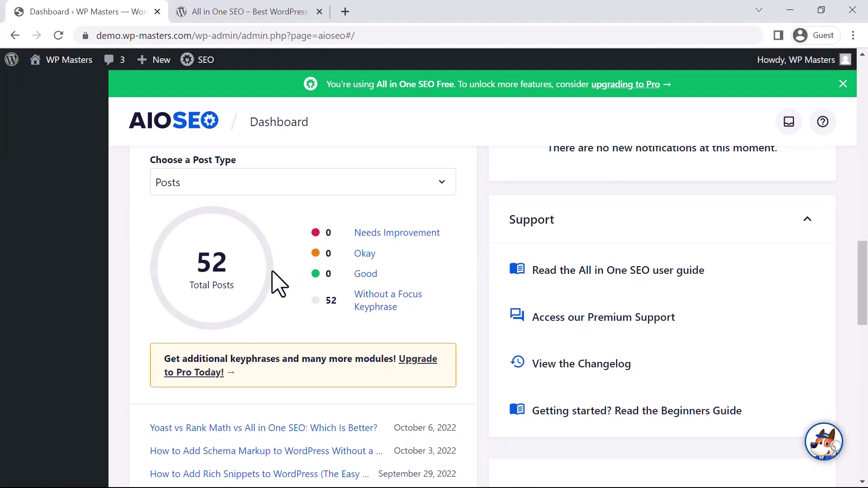
scroll(330, 274, up, 15)
click(50, 382)
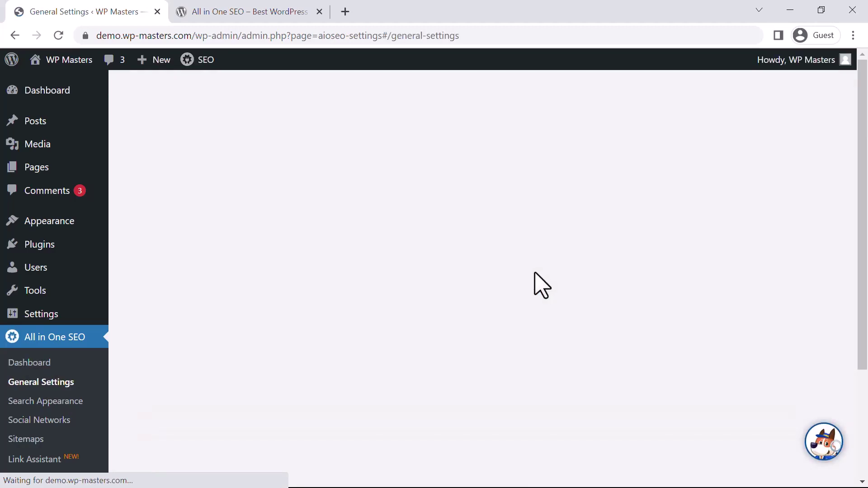
- Scroll General Settings down to the License section confirming AIOSEO Lite needs no license, then back up
scroll(549, 252, down, 5)
scroll(549, 253, down, 9)
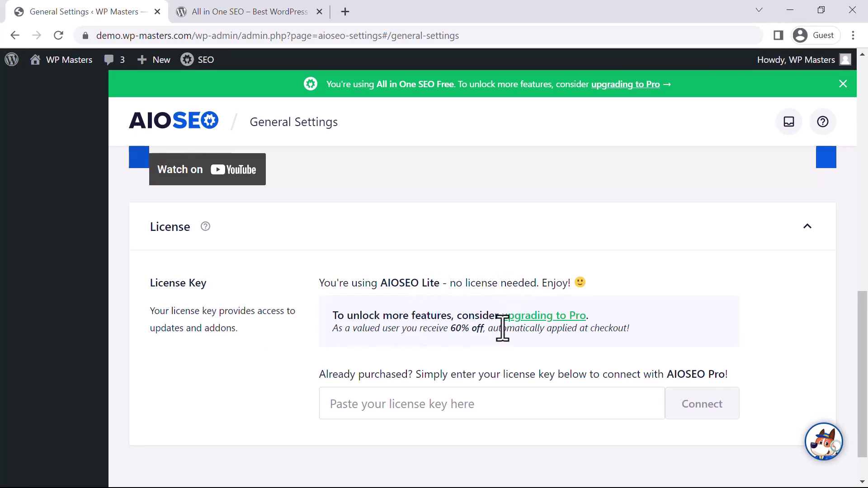
scroll(546, 323, up, 12)
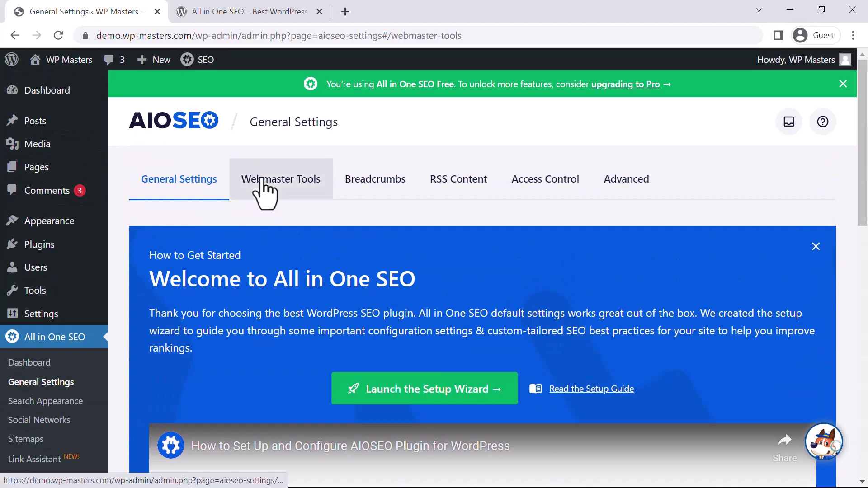
- Review the Webmaster Tools verification options for Google, Bing, Yandex, Baidu, Pinterest, IndexNow, Clarity and Analytics
click(266, 193)
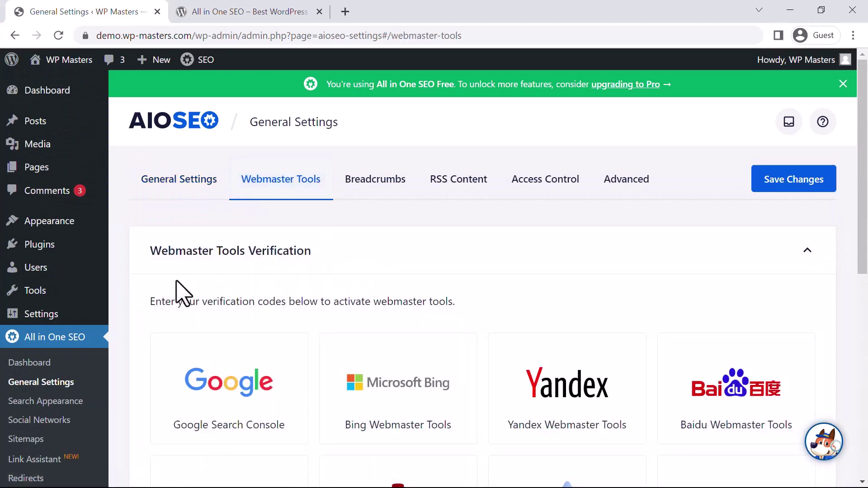
scroll(322, 298, down, 3)
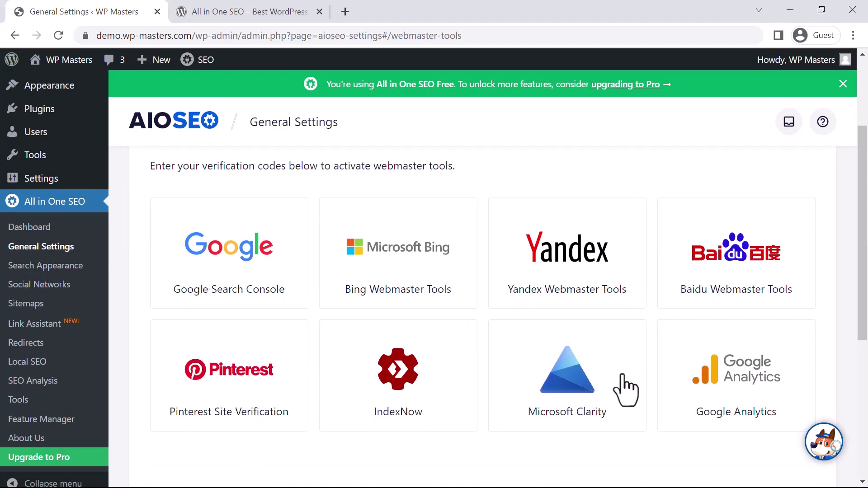
scroll(636, 368, down, 1)
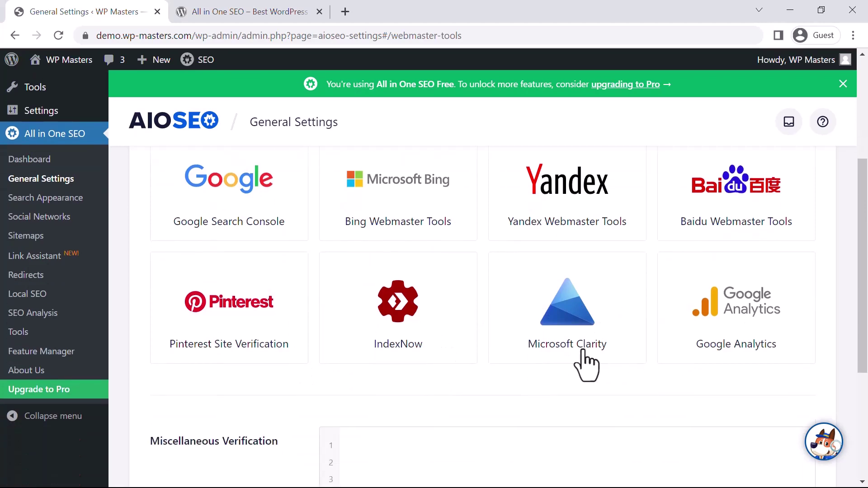
scroll(542, 364, down, 3)
scroll(410, 272, up, 6)
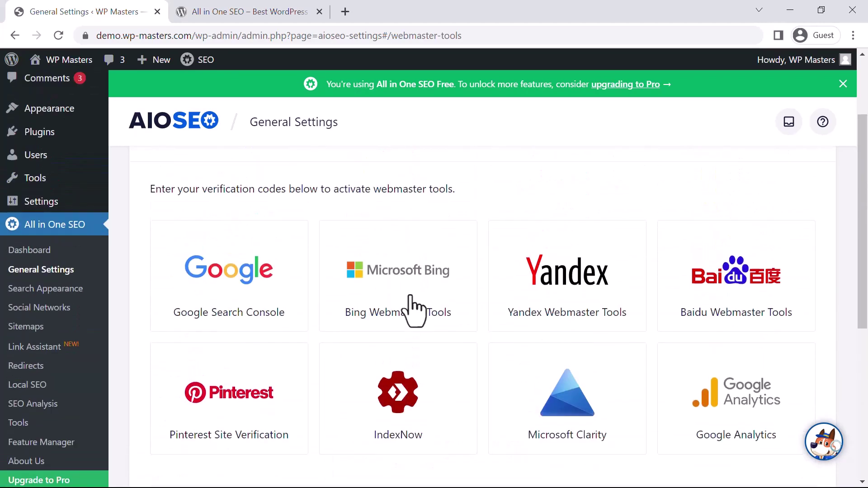
scroll(412, 298, up, 2)
- Look through the Breadcrumbs settings tab
click(370, 190)
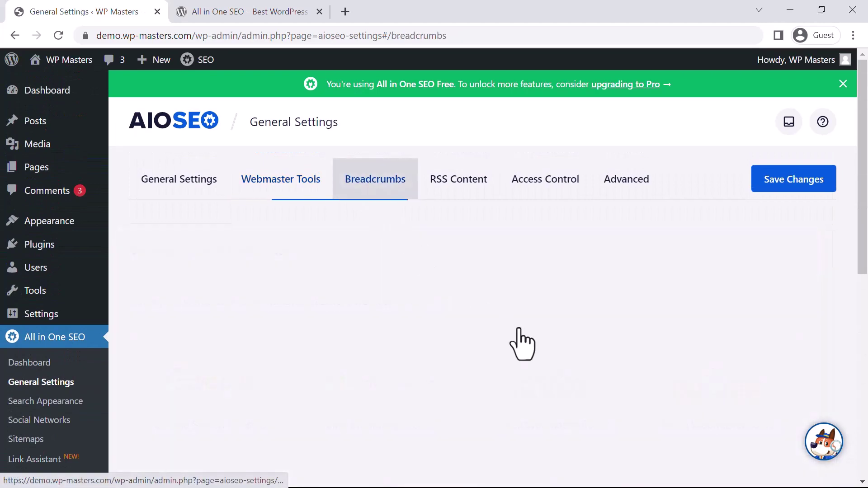
scroll(358, 370, down, 3)
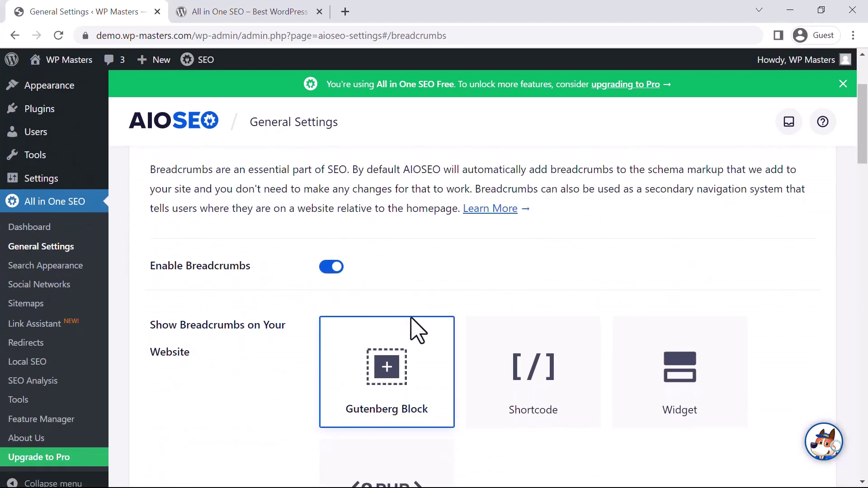
scroll(423, 341, down, 4)
scroll(423, 341, up, 7)
- Look through the RSS Content settings tab
click(456, 181)
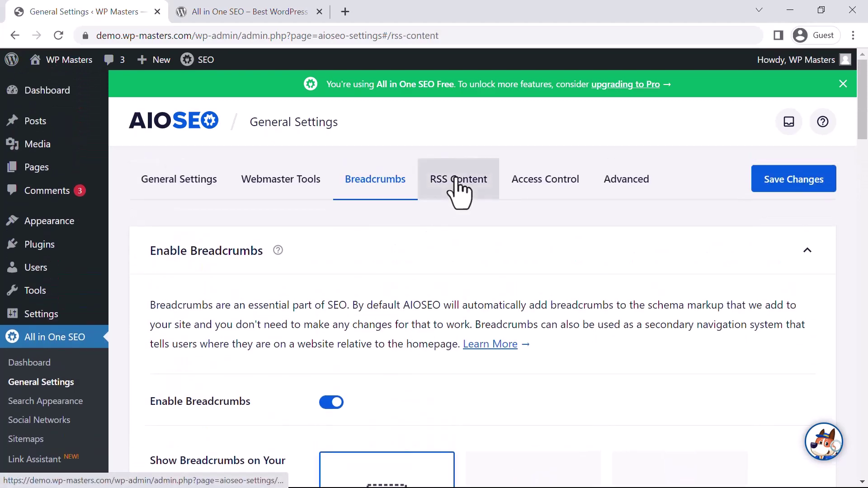
scroll(318, 303, down, 4)
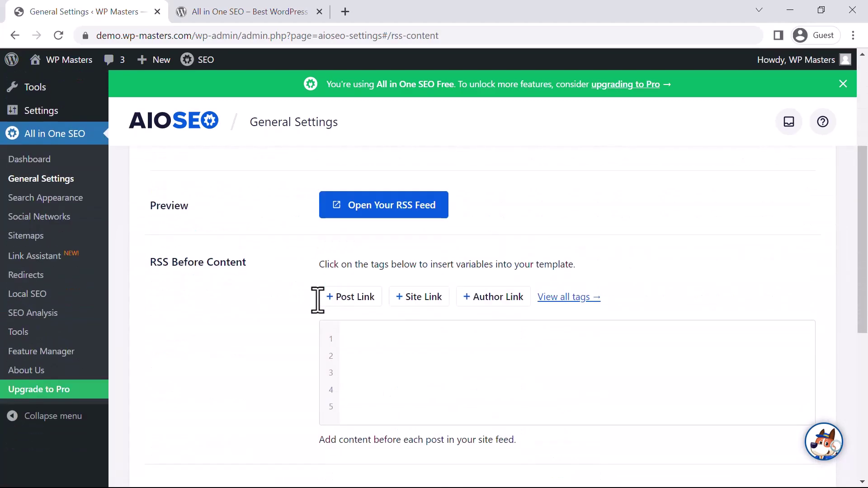
scroll(438, 267, up, 4)
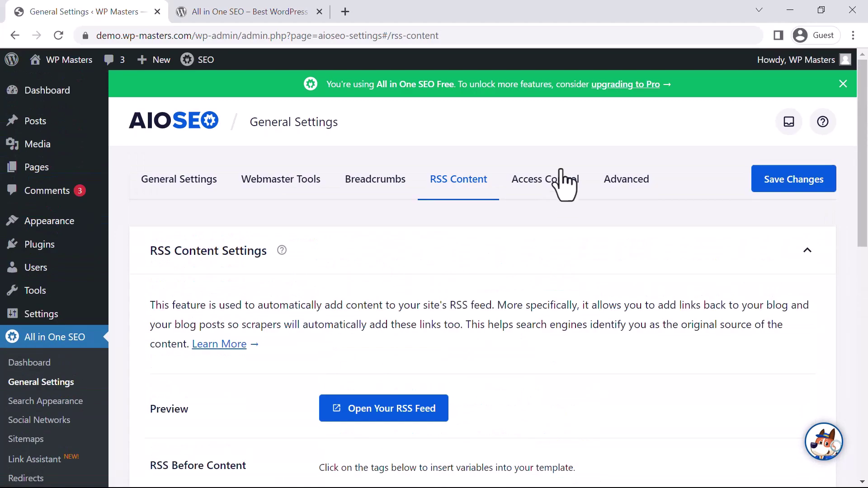
- Check the Pro-only Access Control notice, then go to Search Appearance
click(556, 192)
scroll(521, 253, down, 6)
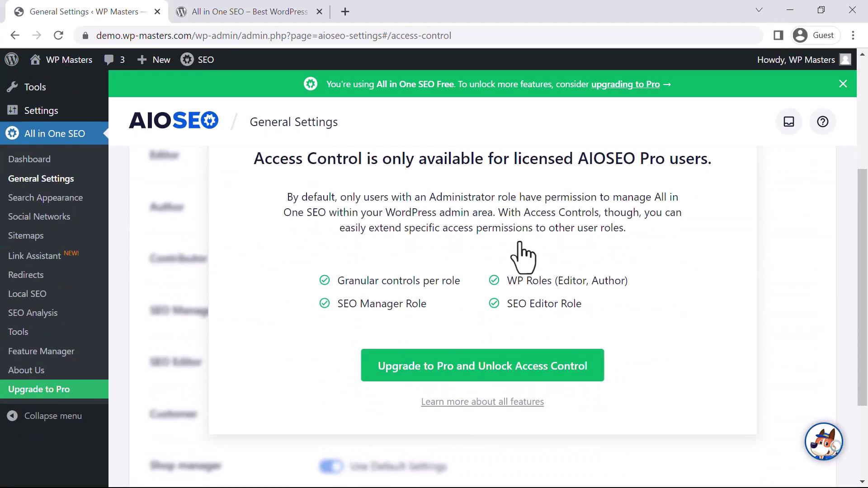
scroll(522, 255, up, 2)
scroll(520, 247, up, 1)
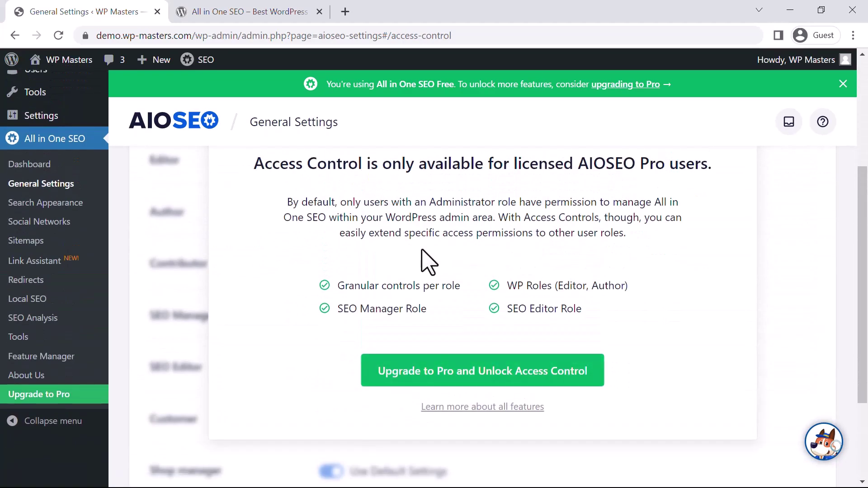
scroll(502, 281, up, 4)
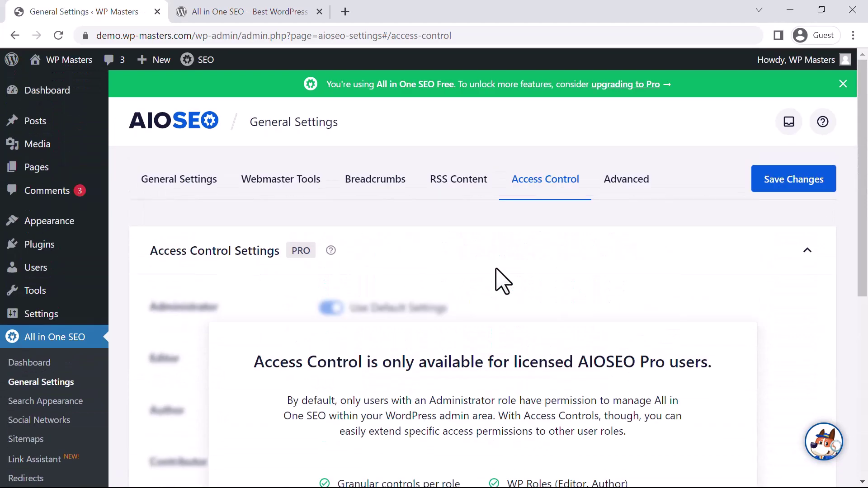
click(68, 402)
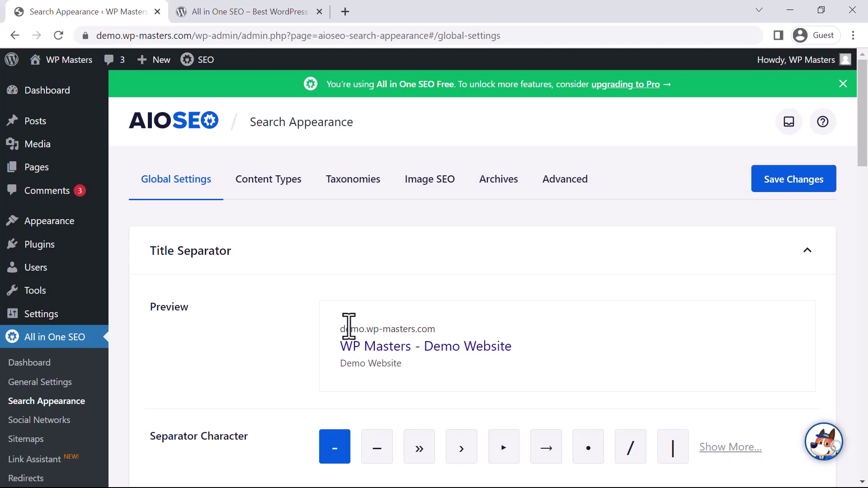
- Try •, », +, and \ as title separators, settling on – so the preview reads 'WP Masters – Demo Website'
drag(329, 316, 448, 317)
scroll(531, 360, down, 3)
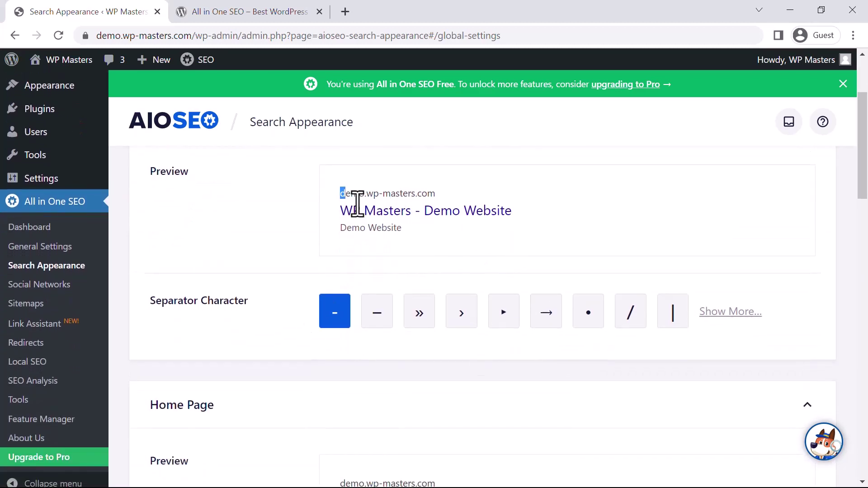
click(585, 316)
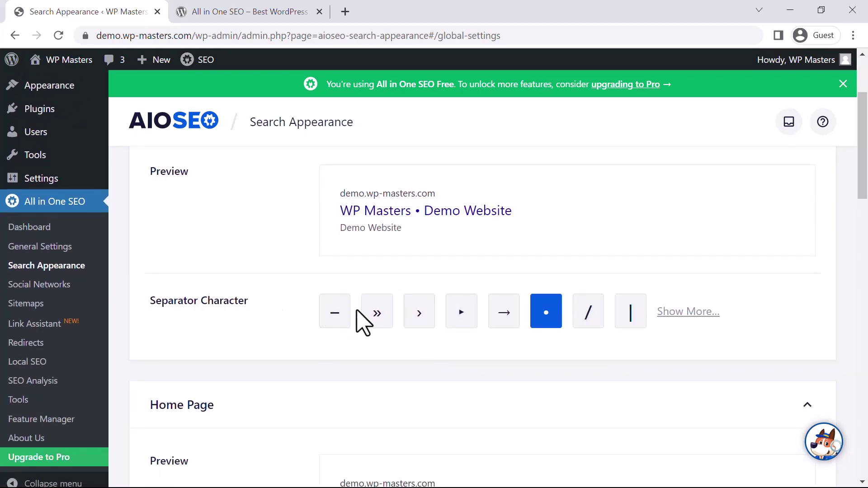
click(376, 313)
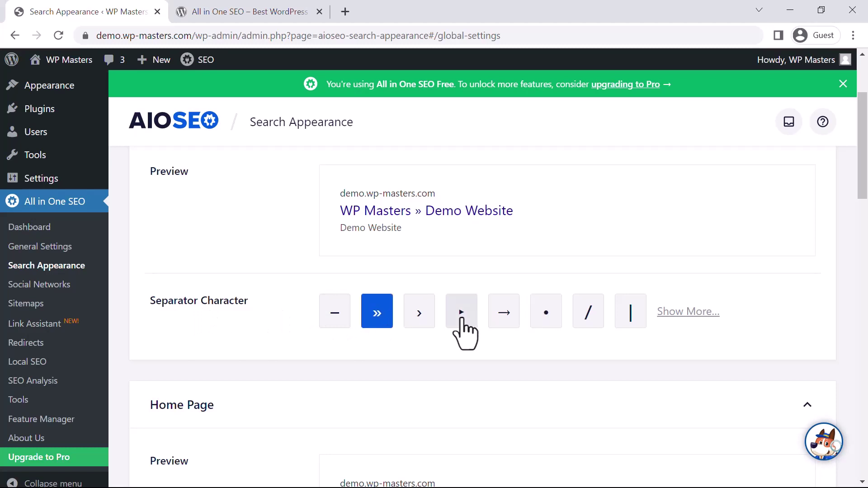
click(334, 317)
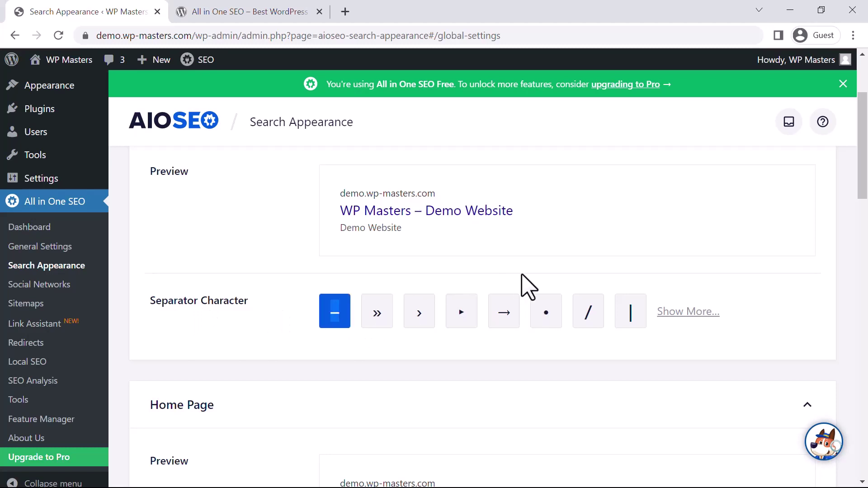
click(683, 313)
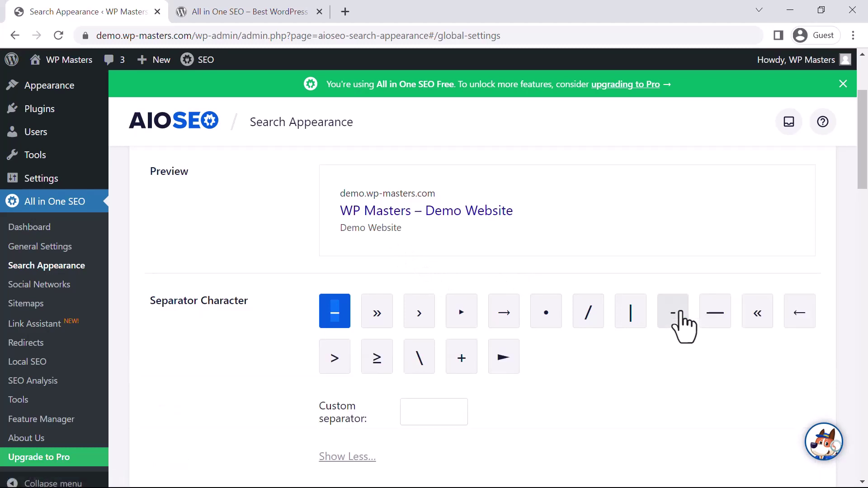
click(457, 361)
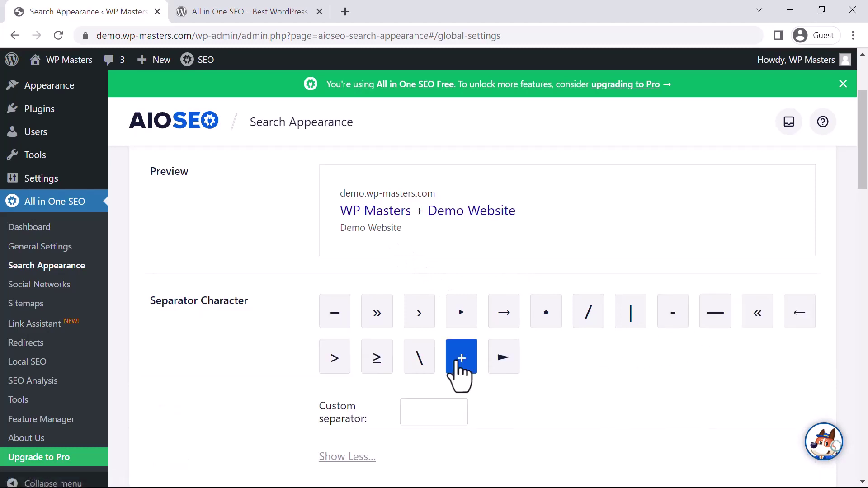
click(426, 361)
click(335, 317)
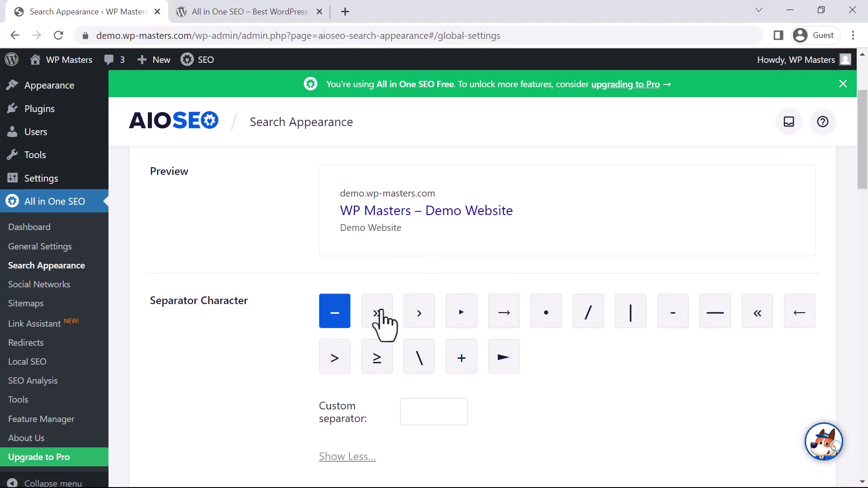
scroll(538, 278, down, 1)
scroll(545, 287, down, 7)
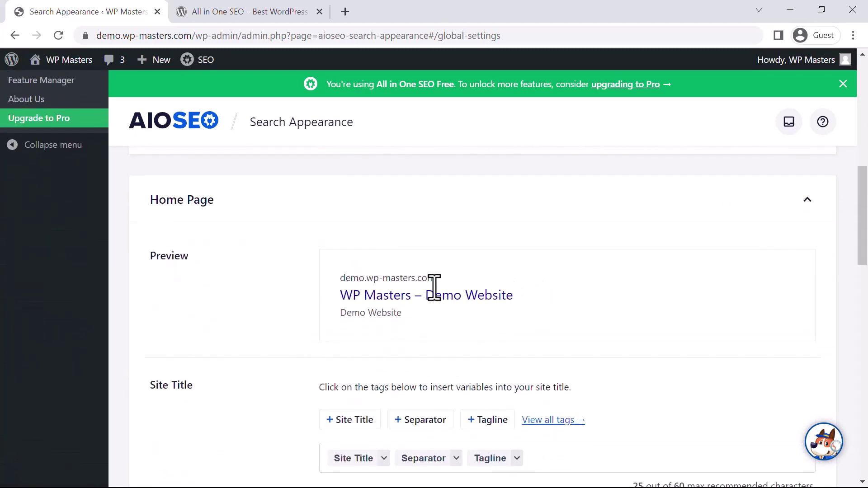
scroll(434, 287, down, 1)
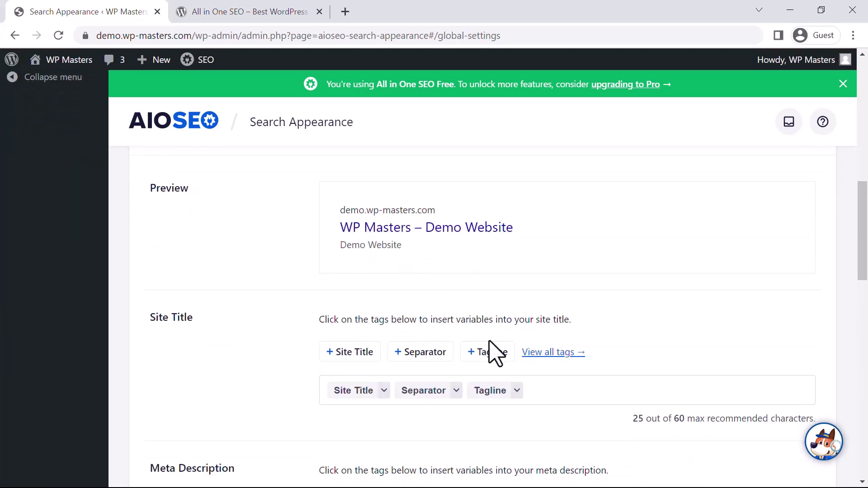
scroll(497, 354, down, 1)
click(385, 329)
click(458, 358)
click(470, 328)
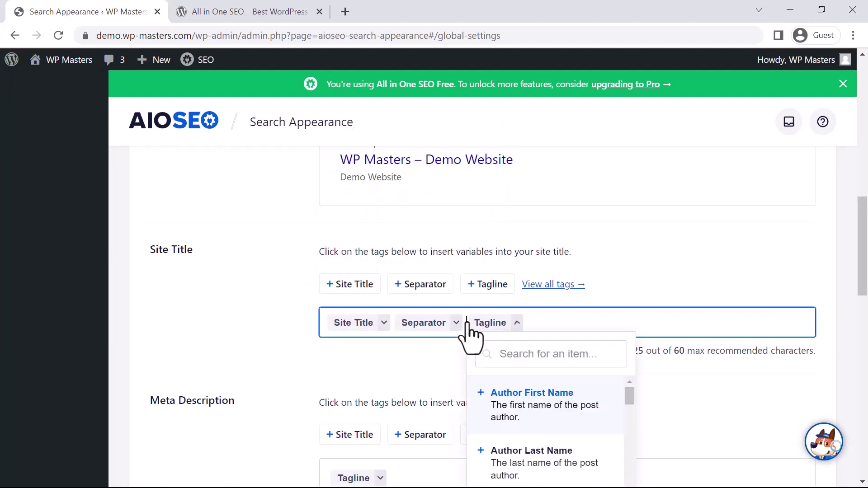
click(608, 309)
scroll(562, 349, down, 2)
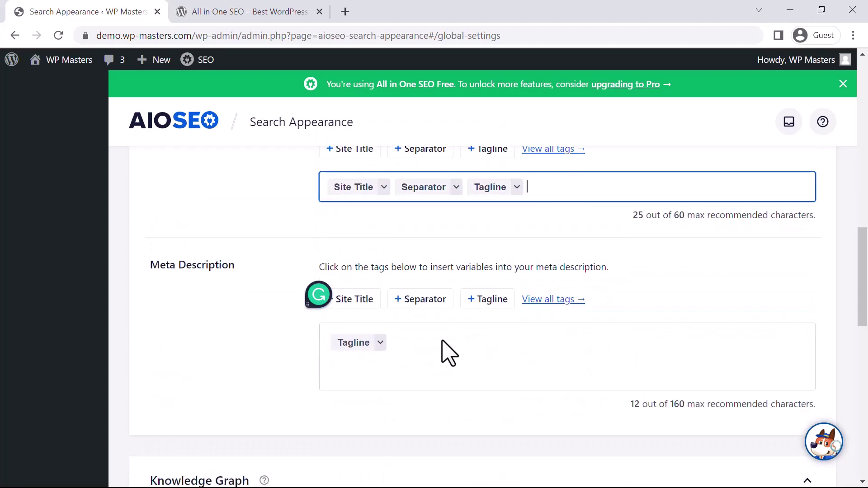
click(429, 349)
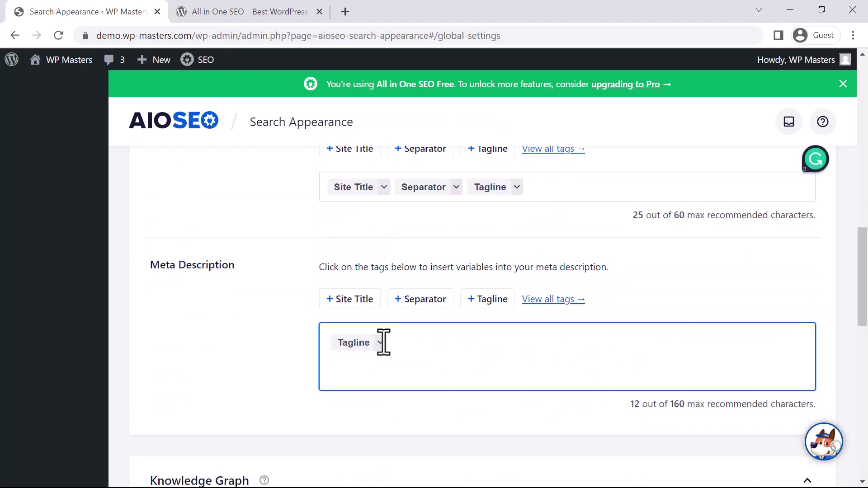
click(381, 343)
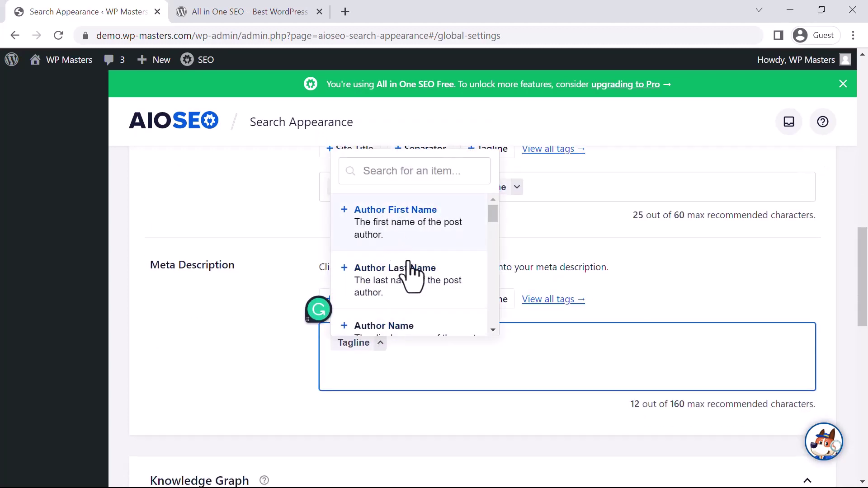
click(514, 360)
scroll(513, 326, down, 3)
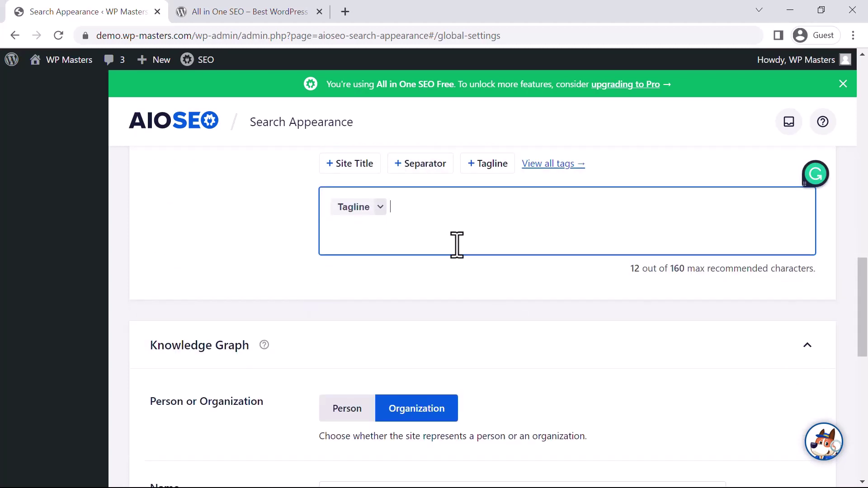
scroll(458, 245, down, 5)
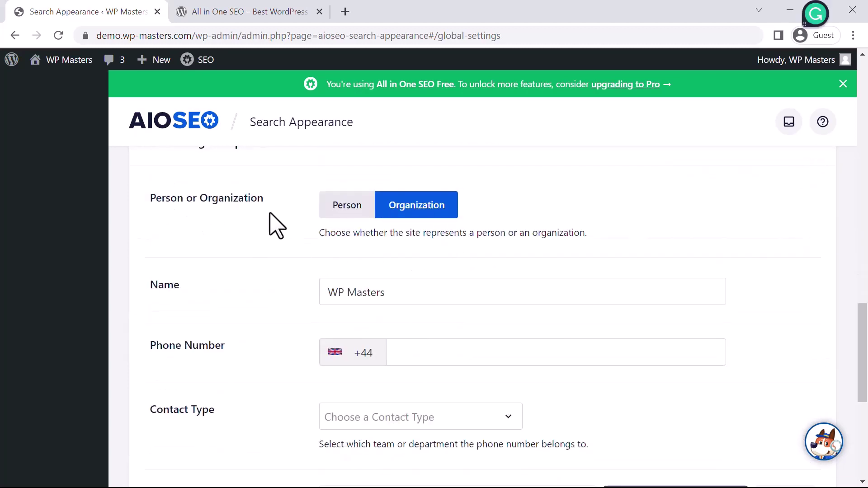
scroll(374, 246, down, 5)
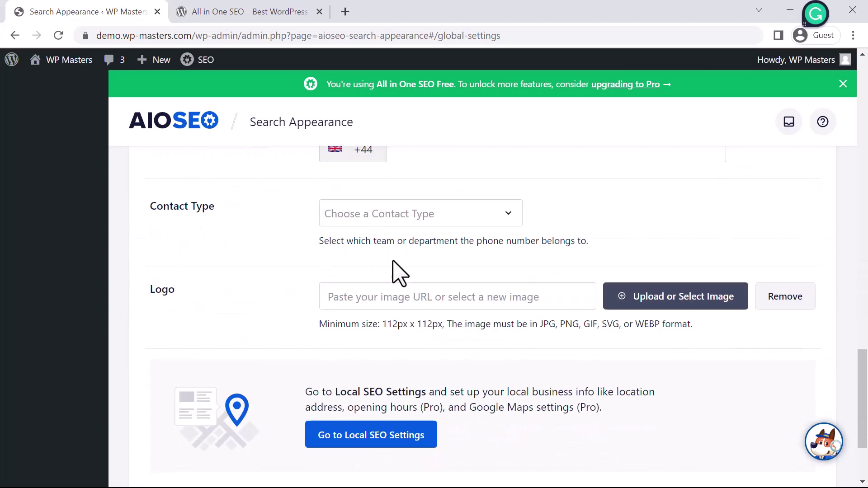
scroll(398, 268, up, 2)
scroll(398, 269, down, 5)
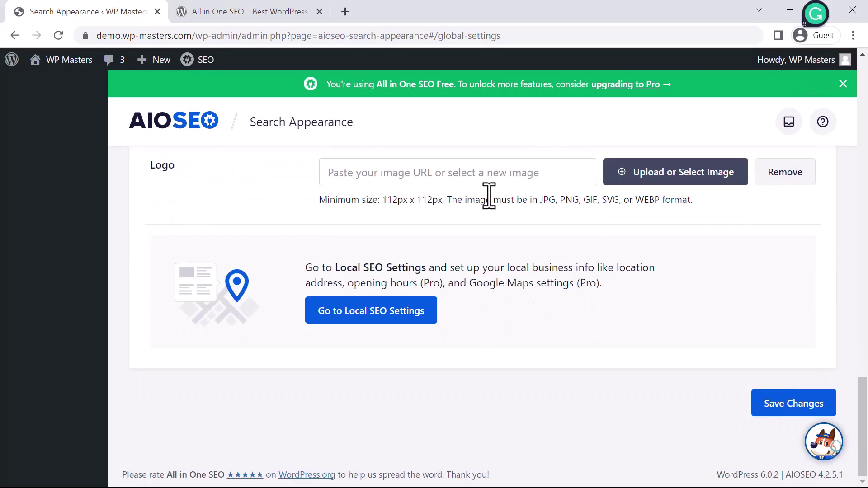
scroll(503, 249, up, 15)
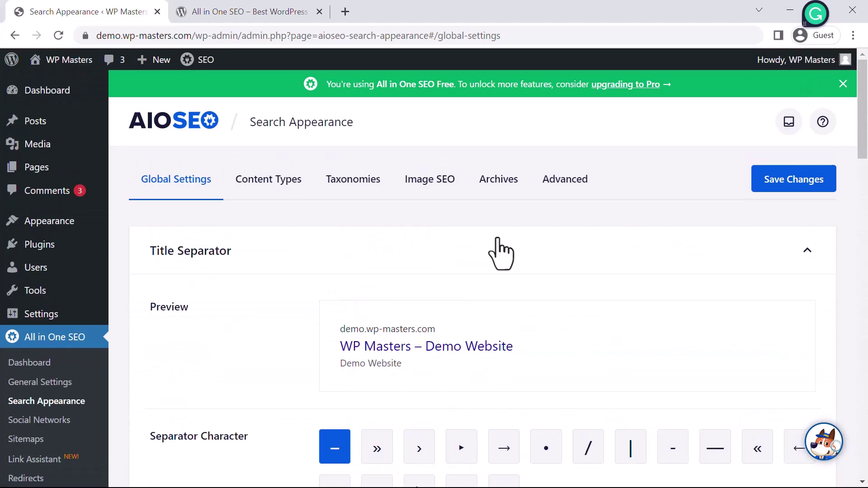
- Switch to Content Types and scroll to the Posts Title & Description settings
click(268, 183)
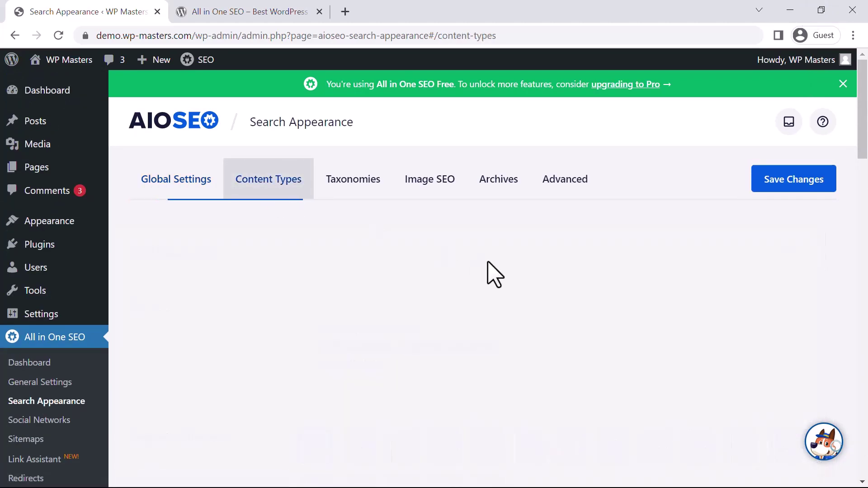
scroll(491, 275, down, 3)
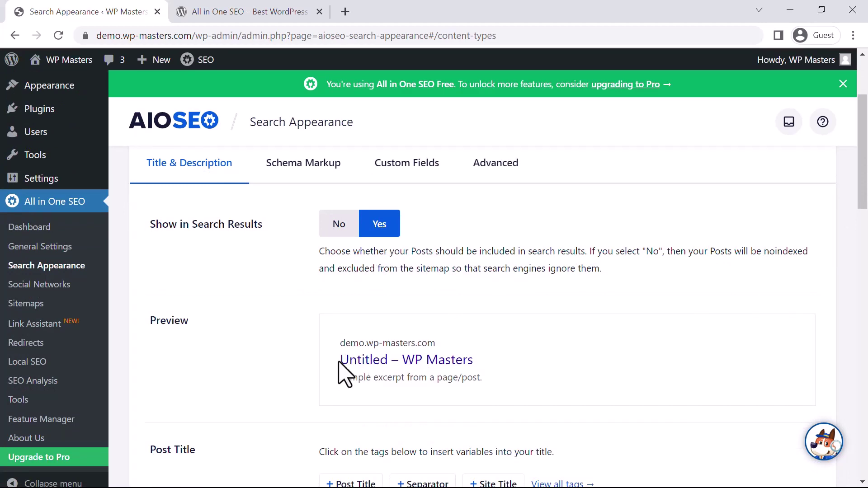
scroll(508, 369, down, 1)
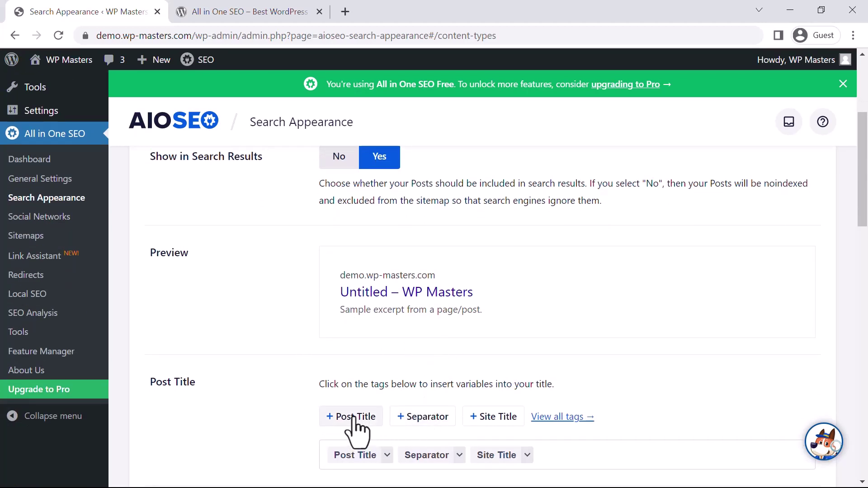
- Remove the Separator tags from the Posts title template, leaving Post Title and Site Title
click(425, 419)
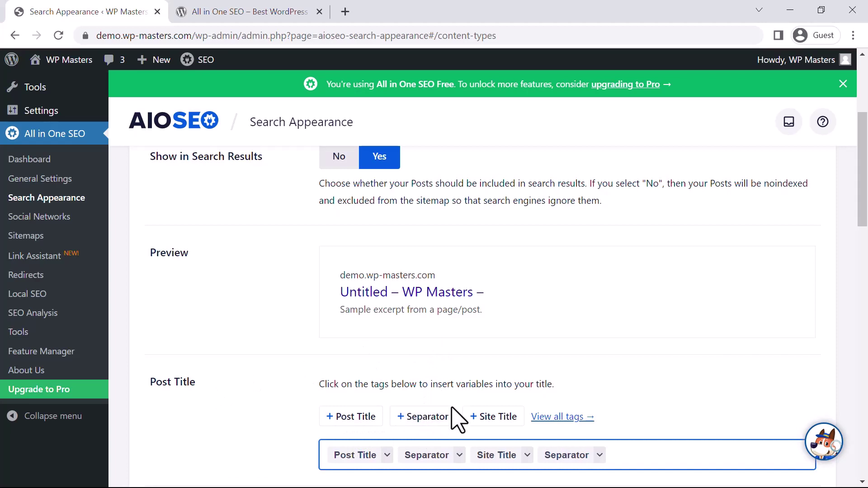
click(458, 456)
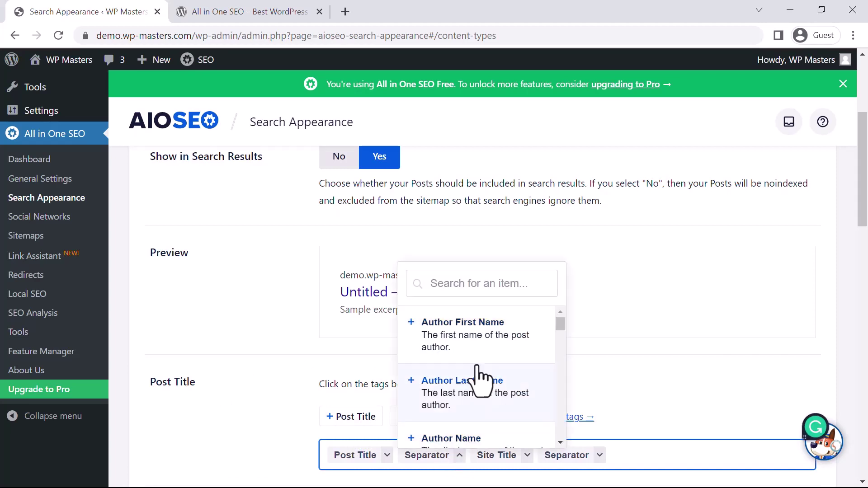
scroll(481, 375, down, 10)
scroll(481, 384, down, 4)
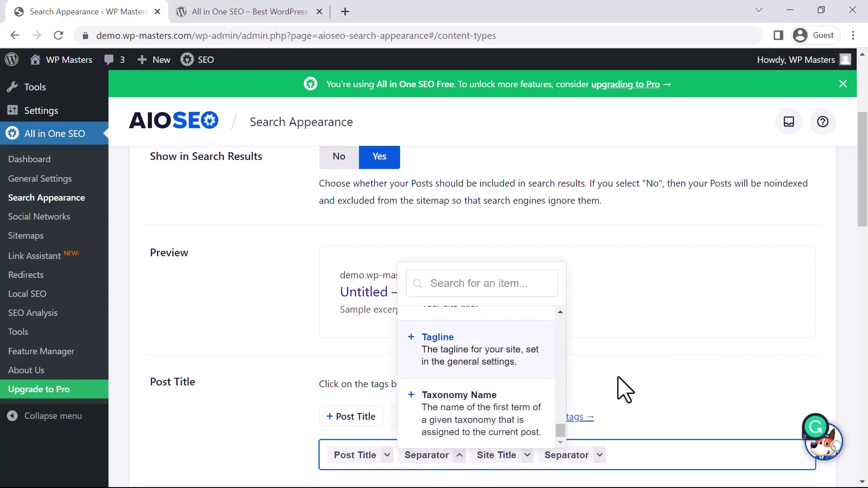
click(620, 387)
drag(436, 455, 405, 454)
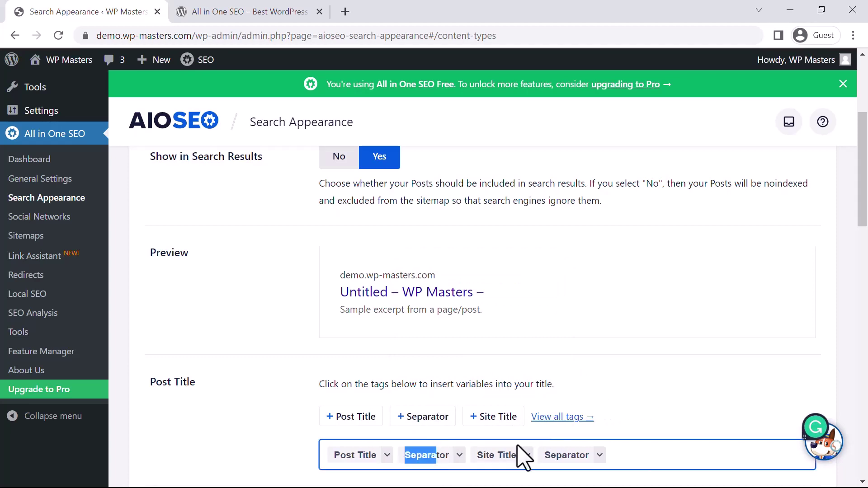
key(BackSpace)
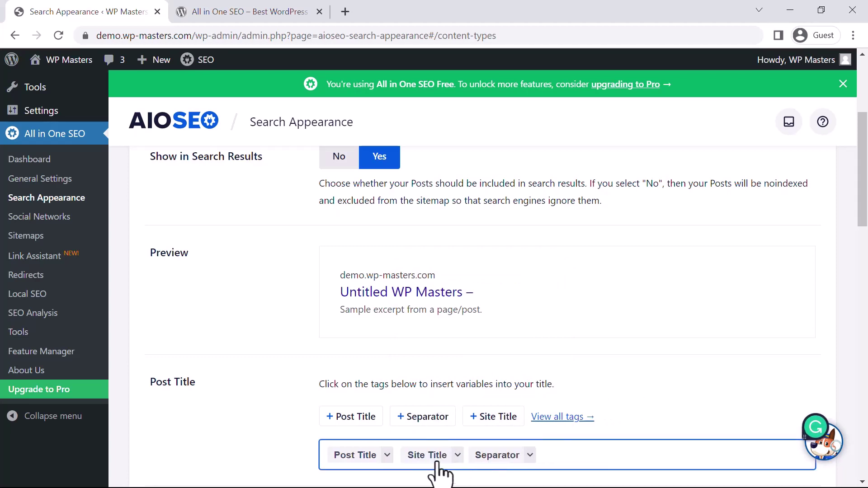
click(508, 456)
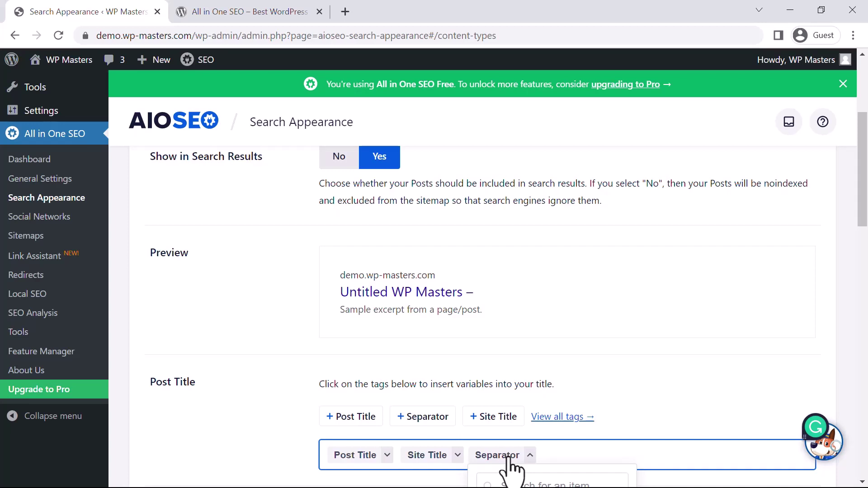
key(BackSpace)
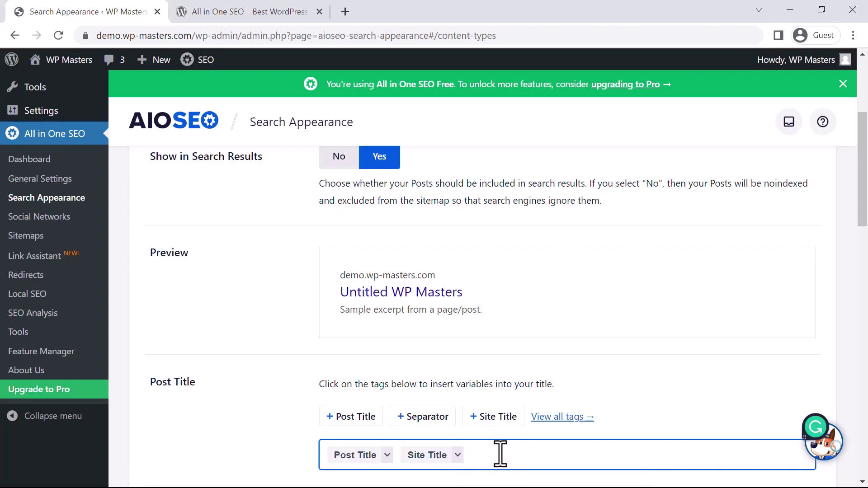
- Scroll through the remaining Posts and Pages title and description settings
scroll(581, 421, down, 3)
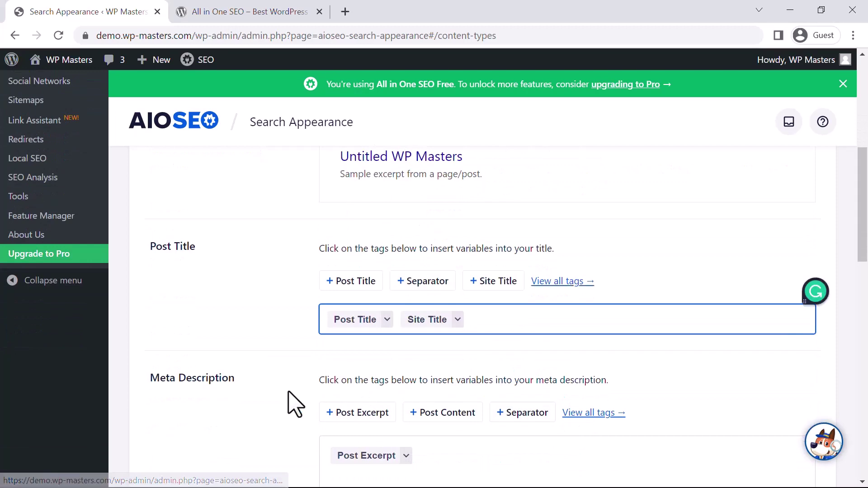
scroll(489, 403, down, 5)
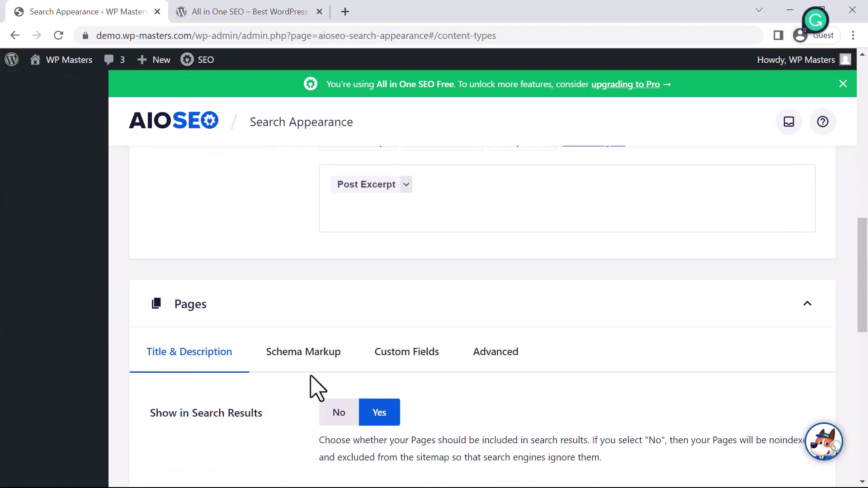
scroll(481, 384, down, 9)
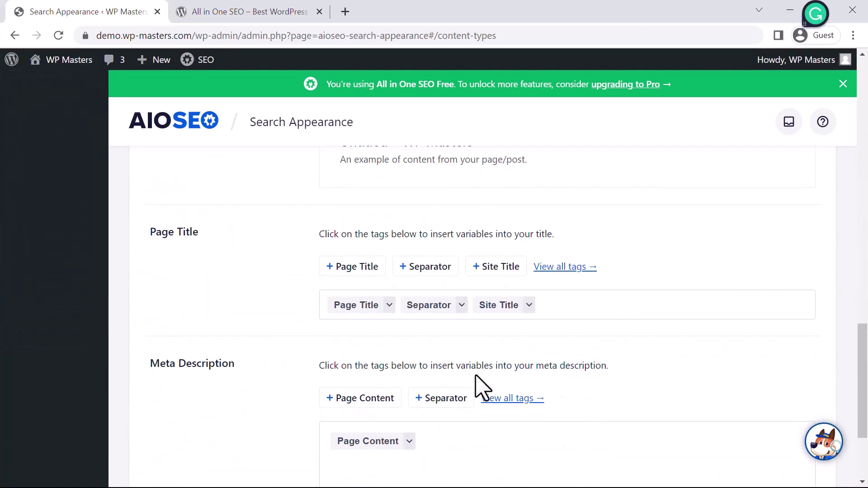
scroll(480, 387, up, 20)
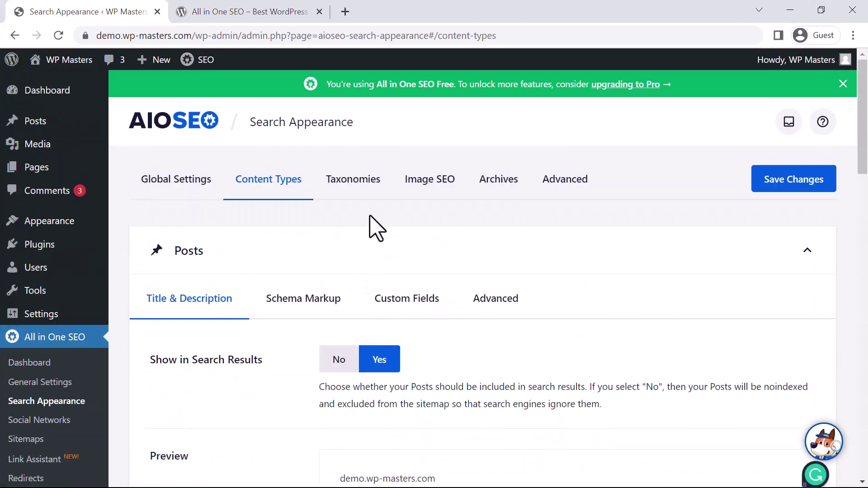
- Move from Taxonomies to Image SEO: attachment URLs redirect to Attachment, and Image SEO is Pro-only
click(351, 183)
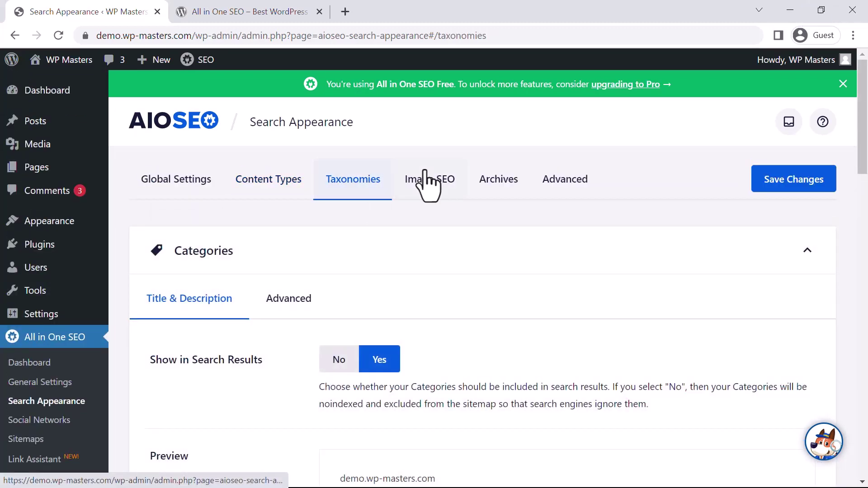
click(423, 182)
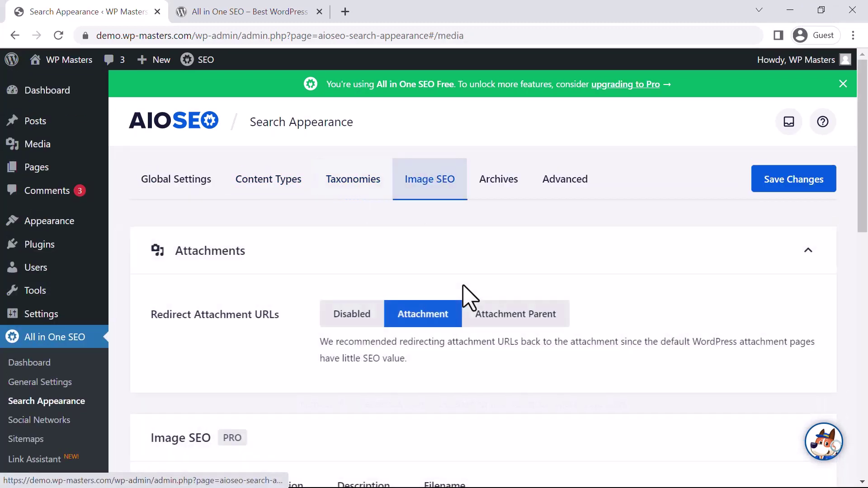
scroll(463, 287, down, 6)
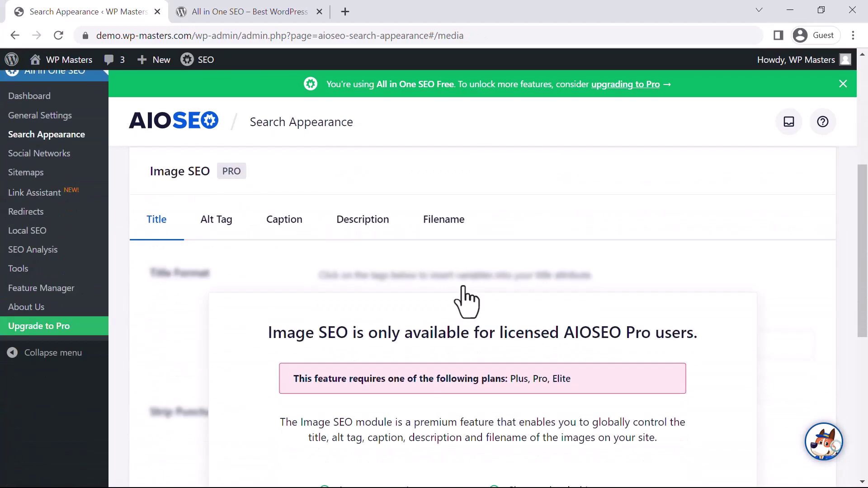
scroll(466, 298, down, 4)
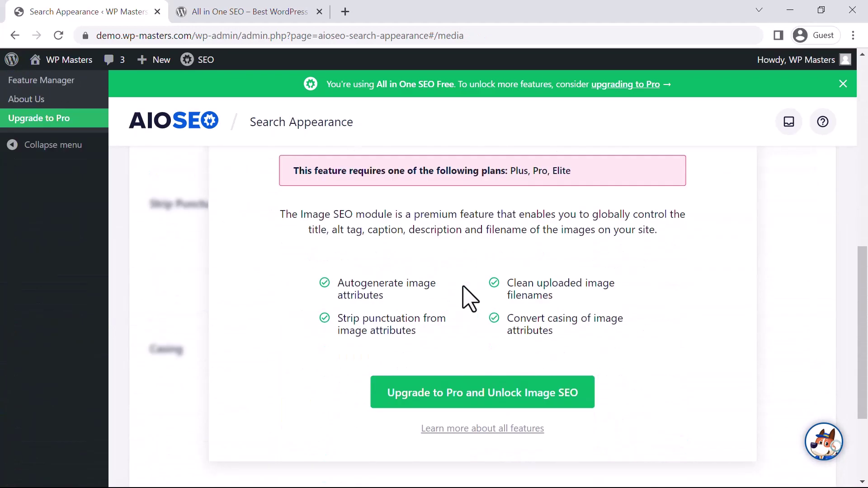
scroll(464, 301, up, 10)
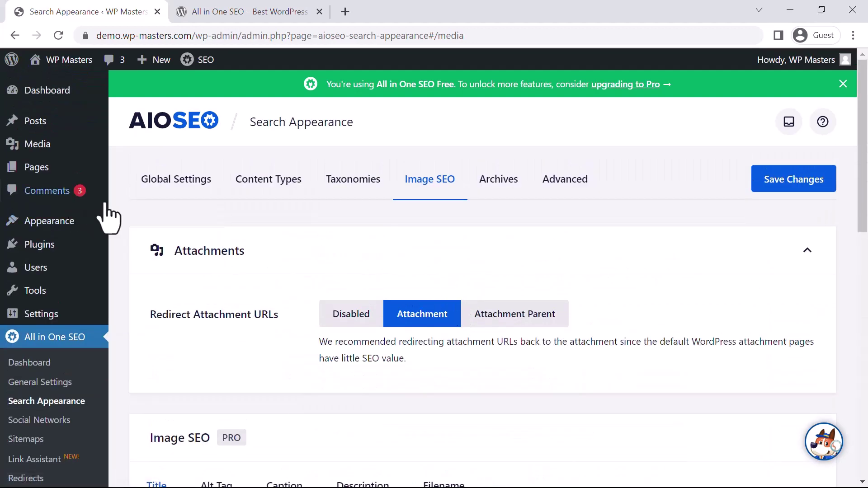
- Leave the SEO settings for All Posts and browse the 55 posts' AIOSEO Details column
mouse_move(45, 143)
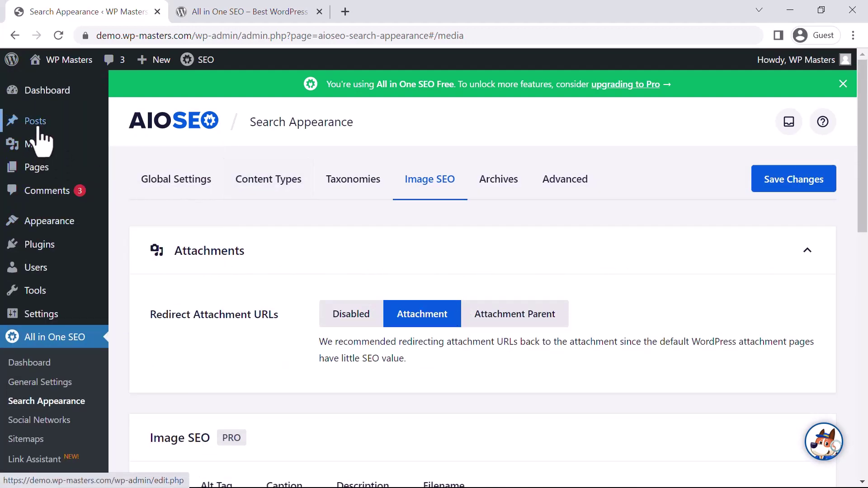
mouse_move(37, 124)
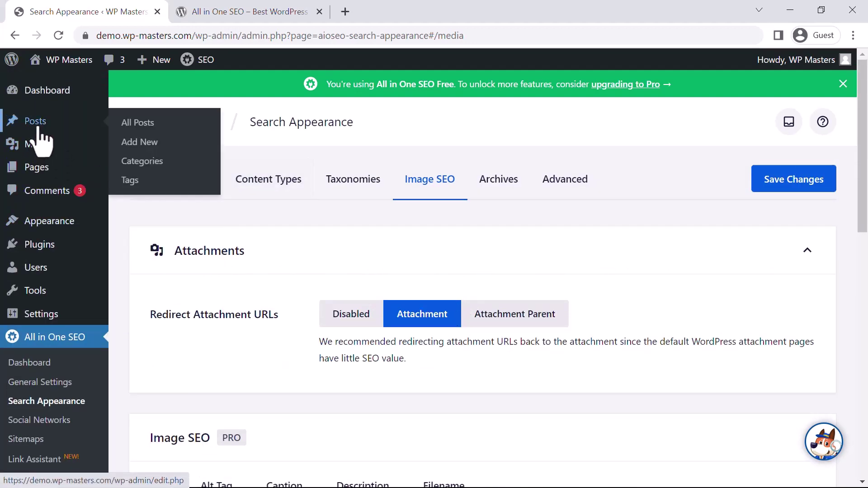
click(136, 123)
click(501, 113)
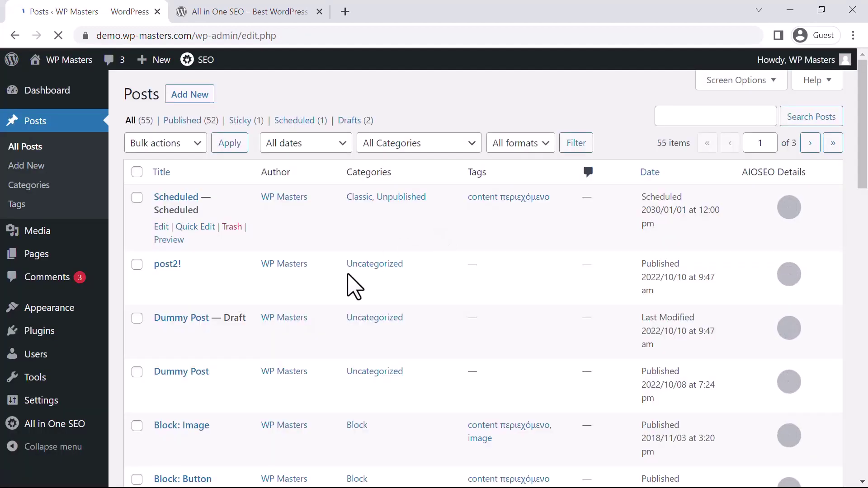
scroll(354, 287, down, 5)
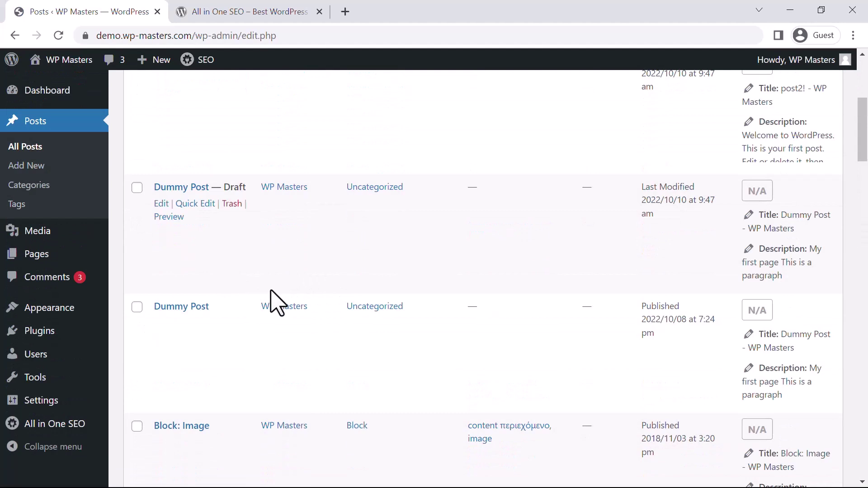
scroll(323, 309, down, 1)
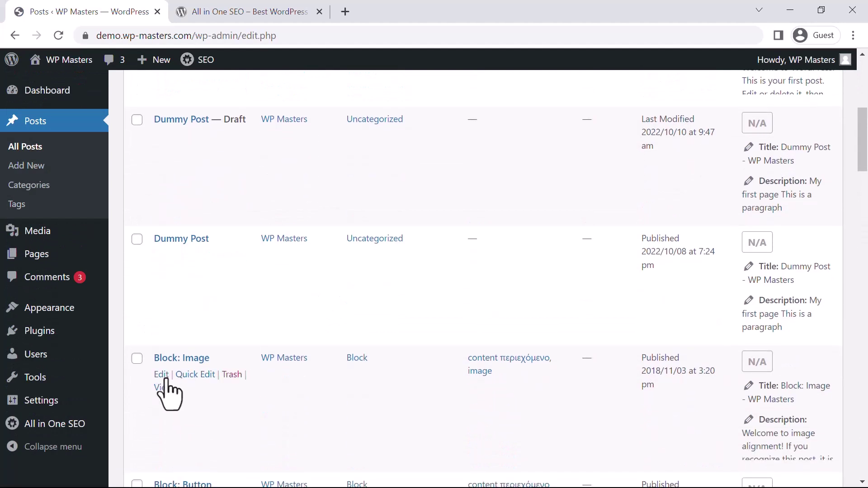
- Open the Block: Image post and review its headline analysis scoring 31/100, Could Be Better
click(162, 376)
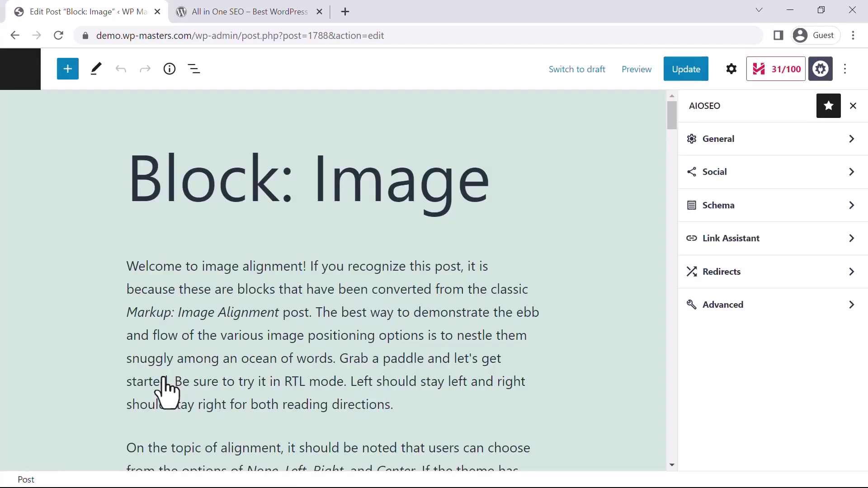
click(765, 72)
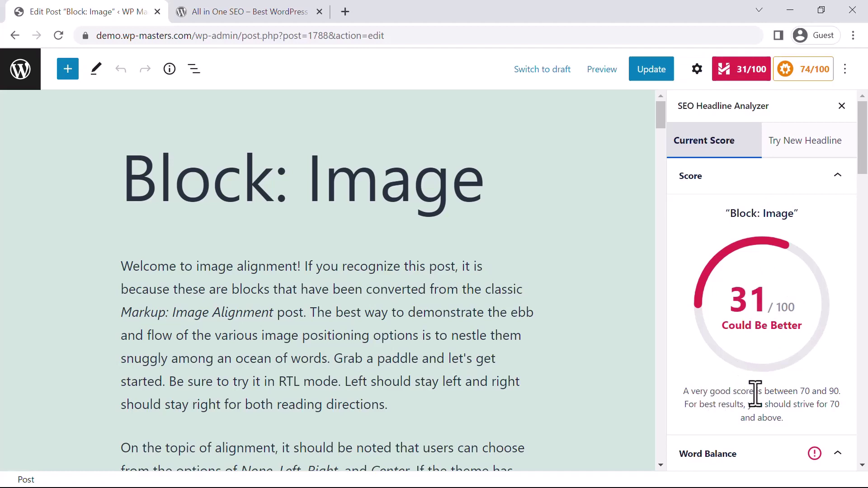
scroll(800, 380, down, 6)
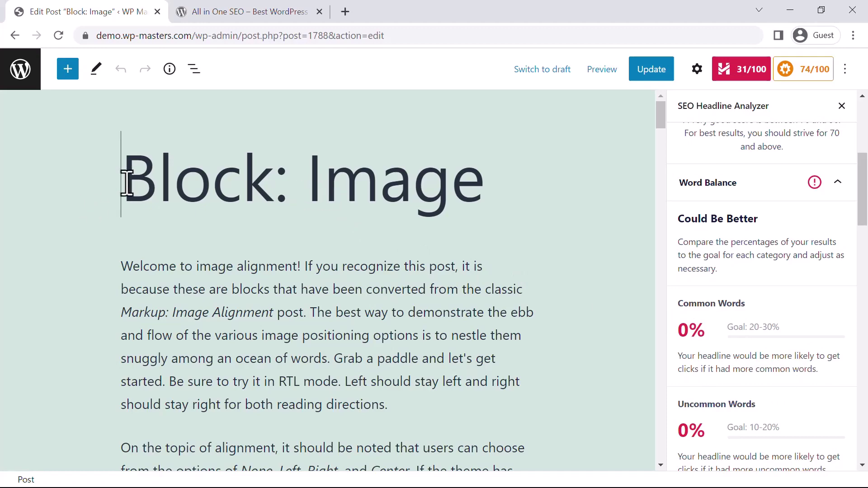
click(450, 194)
scroll(730, 308, down, 7)
scroll(729, 306, down, 3)
scroll(728, 305, up, 12)
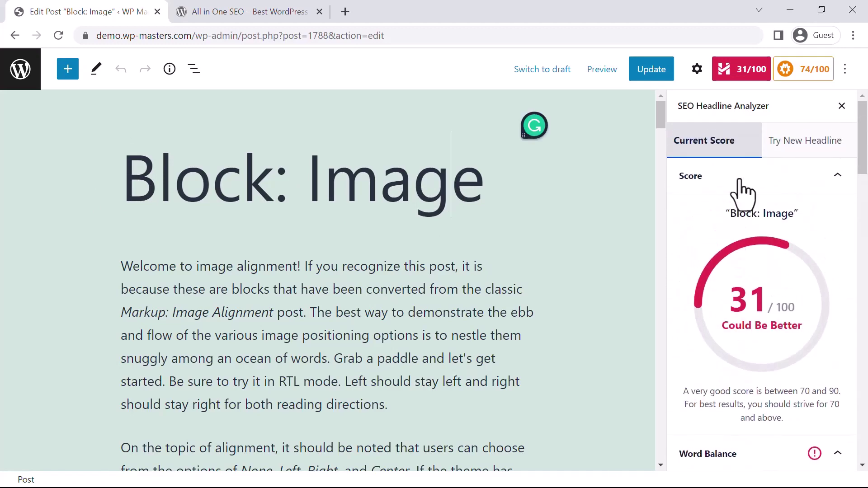
- Show the 74/100 post's General SEO analysis and expand the Title check's 'too short' error
click(805, 72)
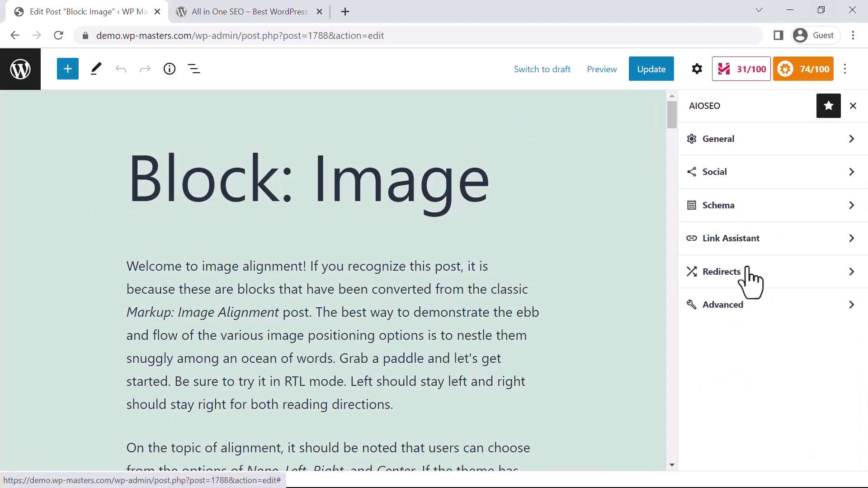
click(772, 139)
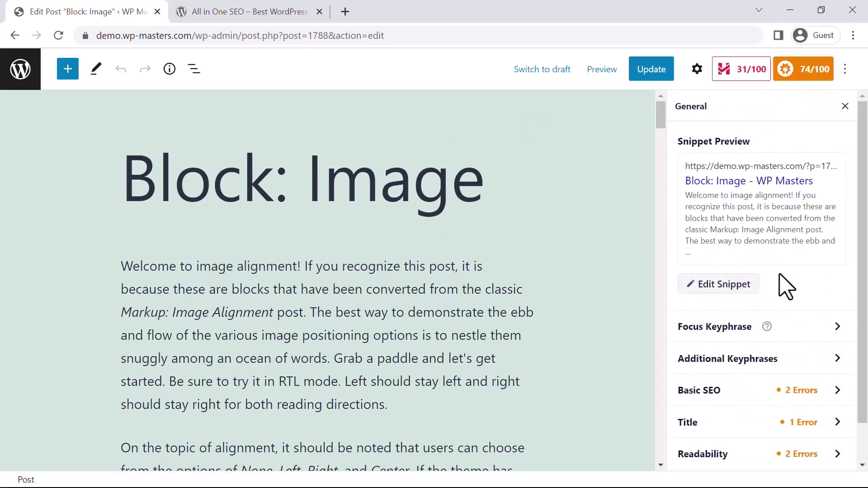
scroll(765, 304, down, 1)
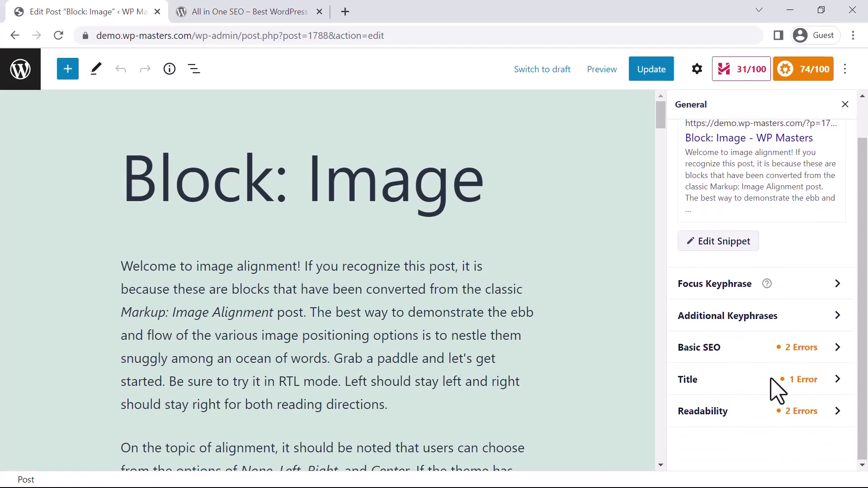
triple_click(692, 380)
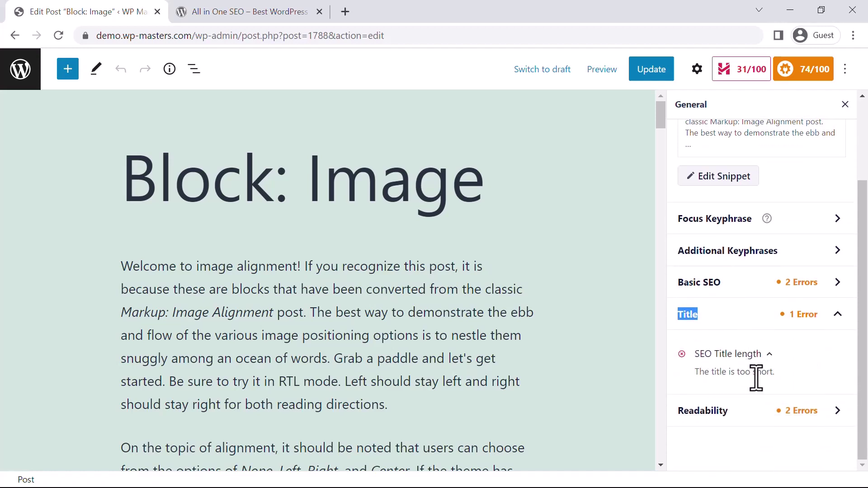
- Place the cursor at the start and end of the post title, then select the opening paragraph
click(138, 187)
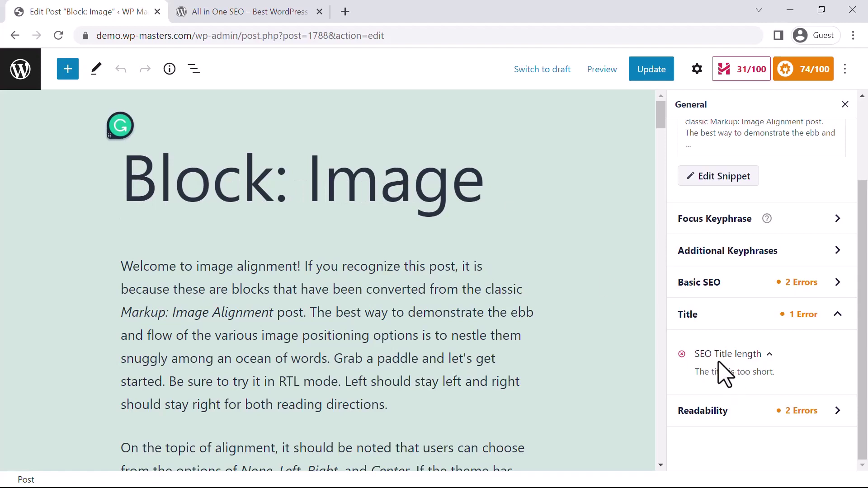
click(492, 177)
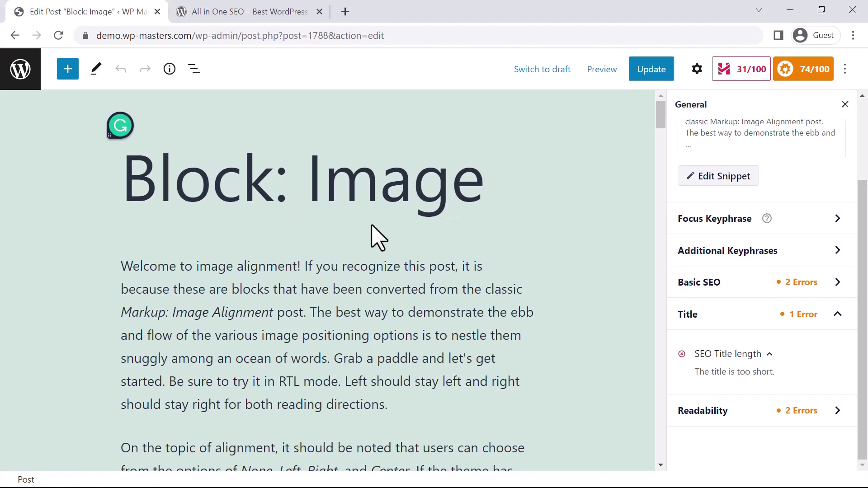
click(380, 320)
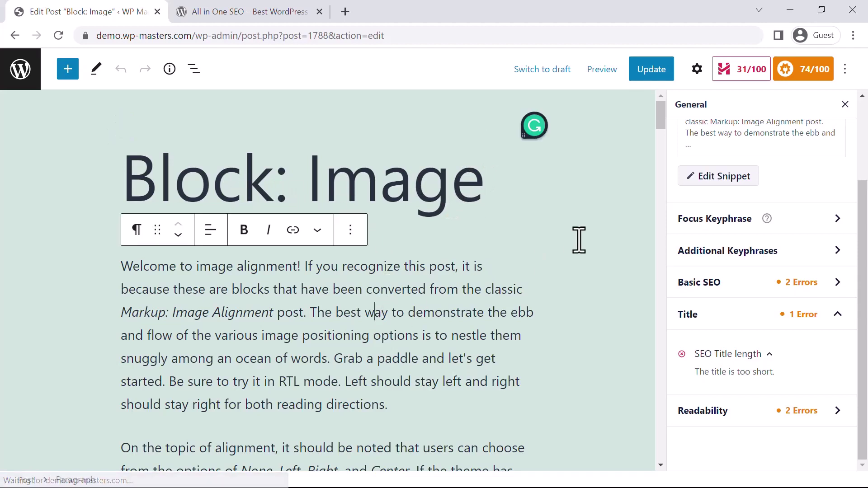
- Preview the post's Social snippet in the Preview Snippet Editor, then close the AIOSEO sidebar
click(845, 105)
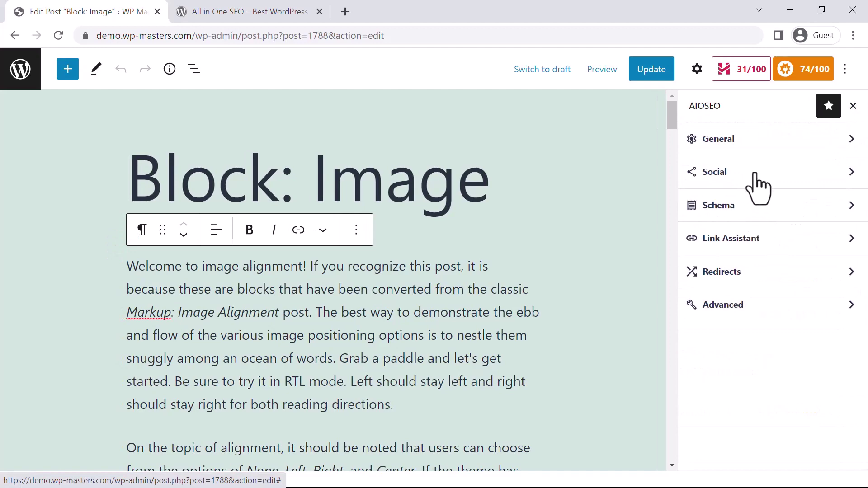
click(684, 180)
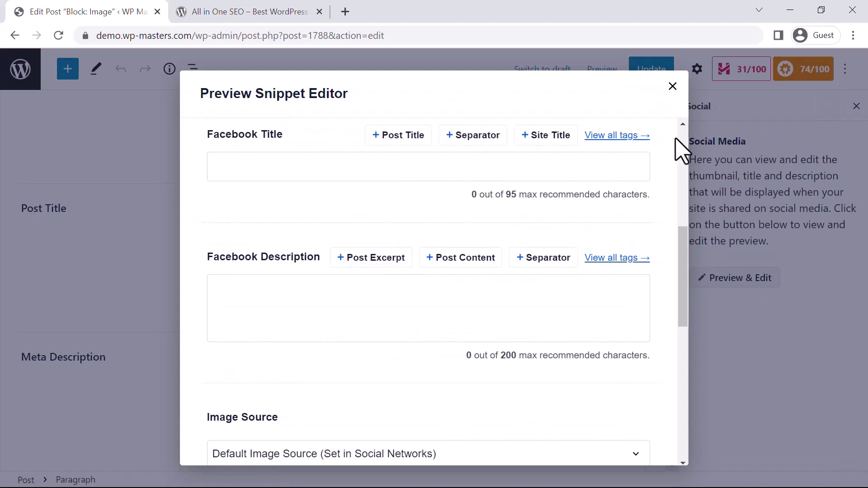
click(673, 87)
scroll(556, 269, up, 10)
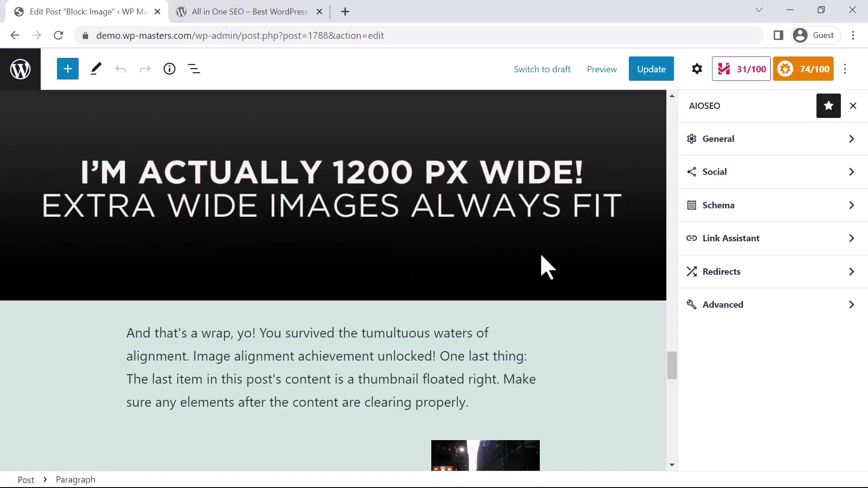
click(854, 106)
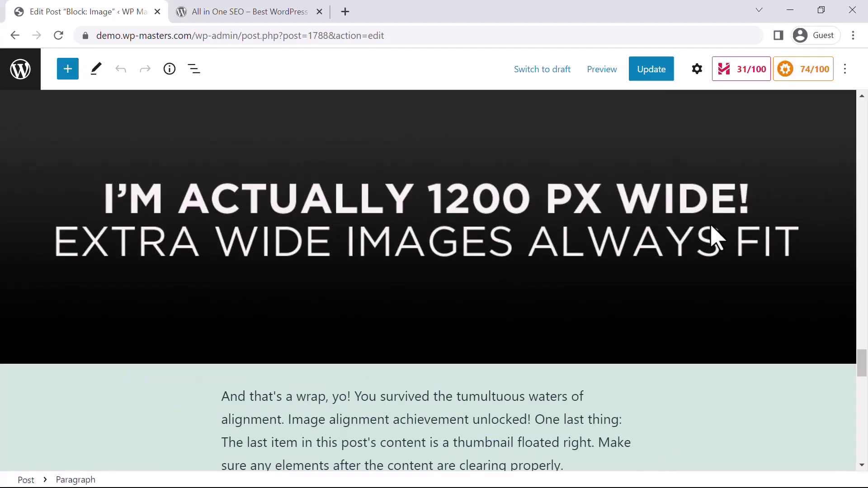